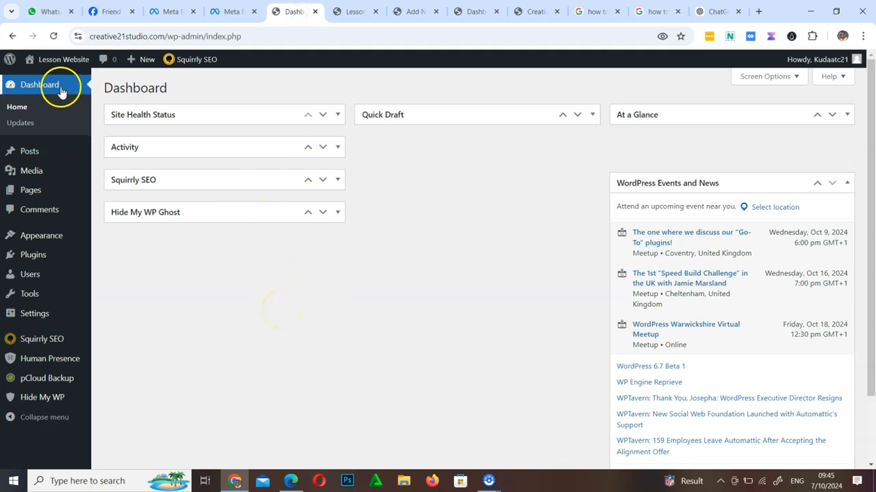
- Open the site's block editor from the Dashboard and look through the homepage preview
{"action": "mouse_move", "coordinate": [35, 243]}
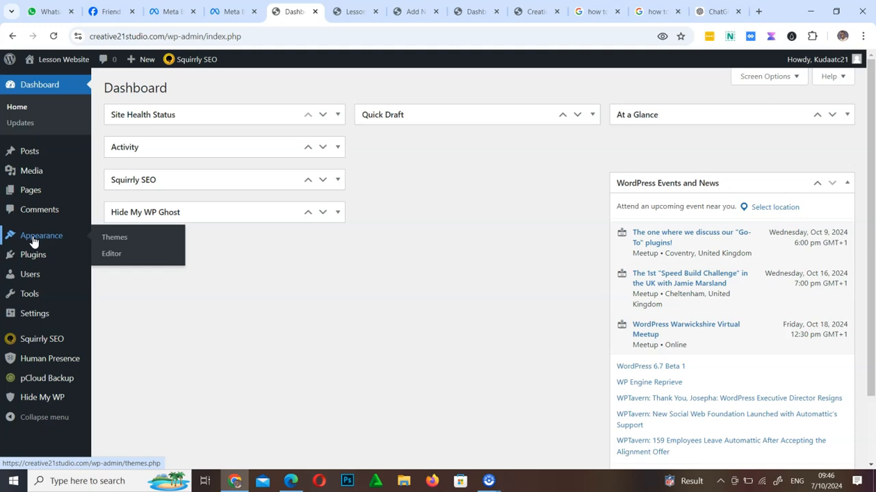
{"action": "left_click", "coordinate": [116, 240]}
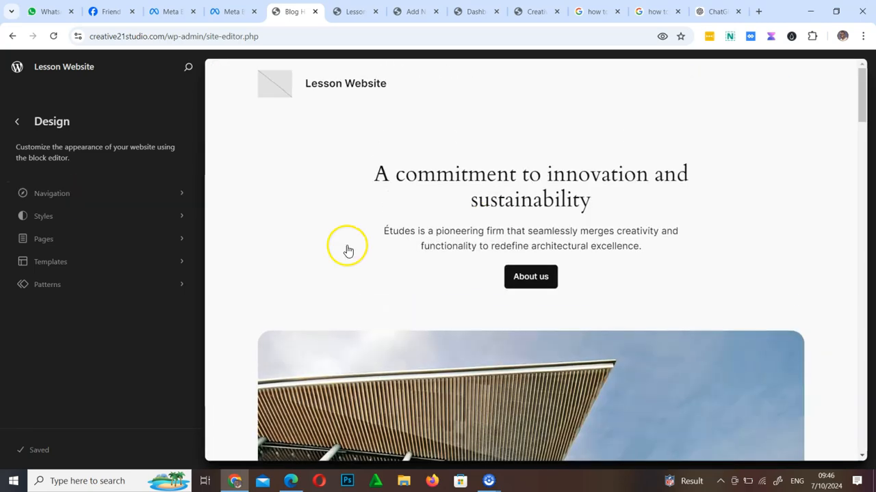
{"action": "scroll", "coordinate": [518, 219], "scroll_direction": "down", "scroll_amount": 1}
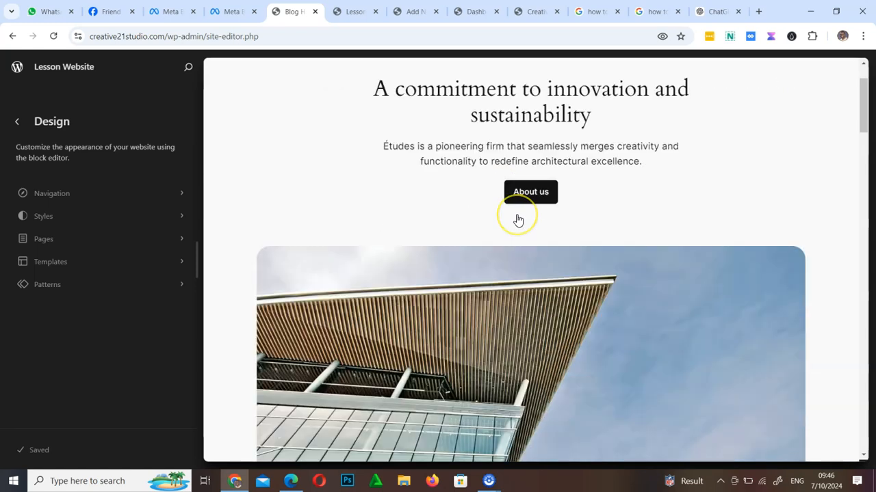
{"action": "scroll", "coordinate": [517, 220], "scroll_direction": "down", "scroll_amount": 20}
{"action": "scroll", "coordinate": [518, 220], "scroll_direction": "up", "scroll_amount": 20}
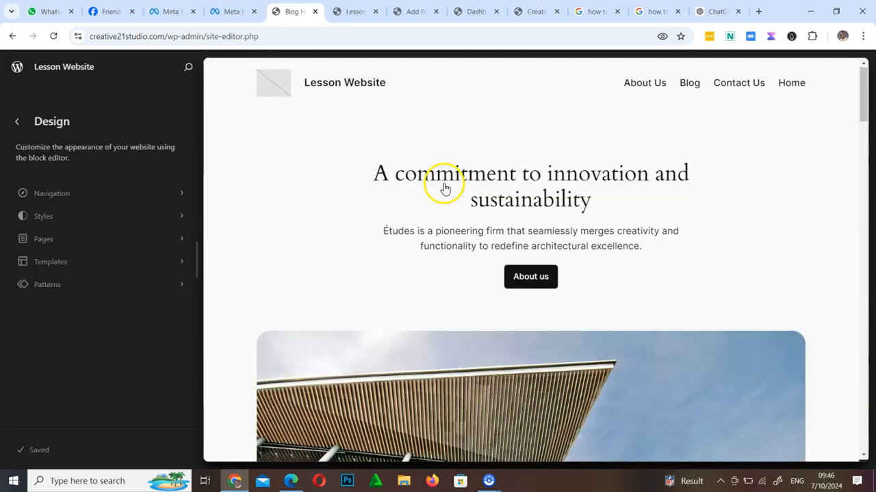
- Enable editing of the page list in the Navigation menu and move Home to the first position
{"action": "left_click", "coordinate": [78, 196]}
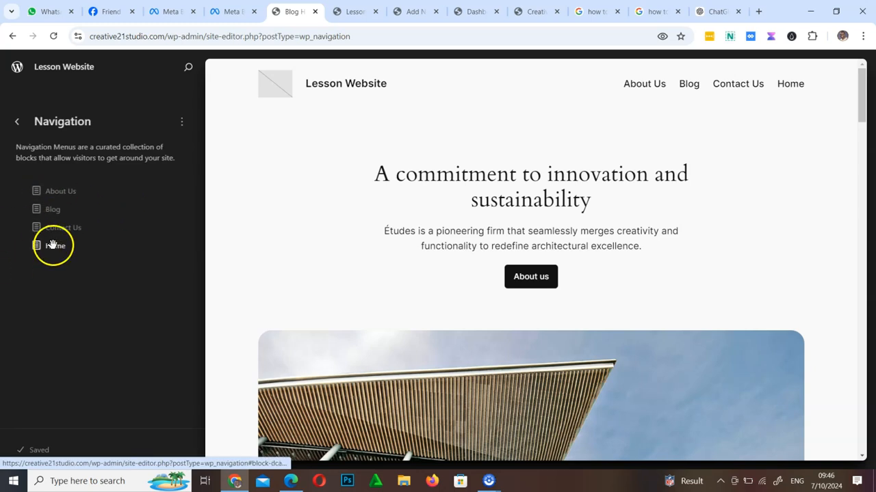
{"action": "left_click_drag", "start_coordinate": [52, 248], "coordinate": [34, 180]}
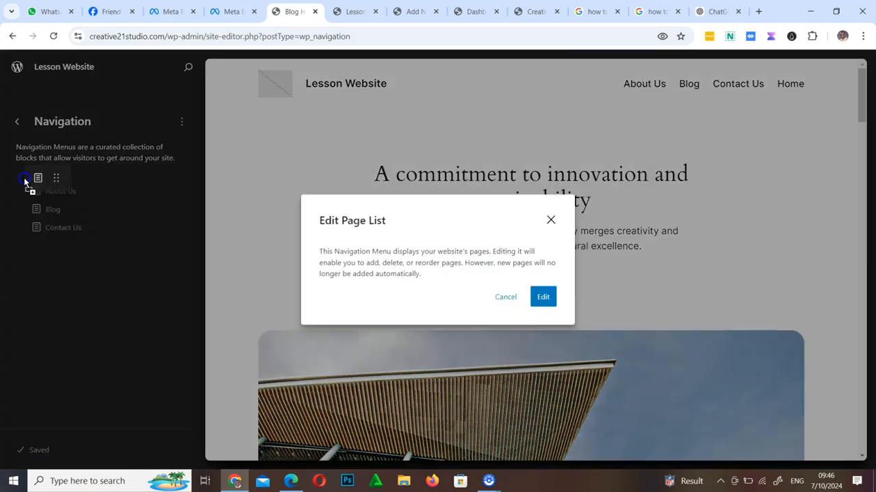
{"action": "left_click_drag", "start_coordinate": [25, 182], "coordinate": [26, 183]}
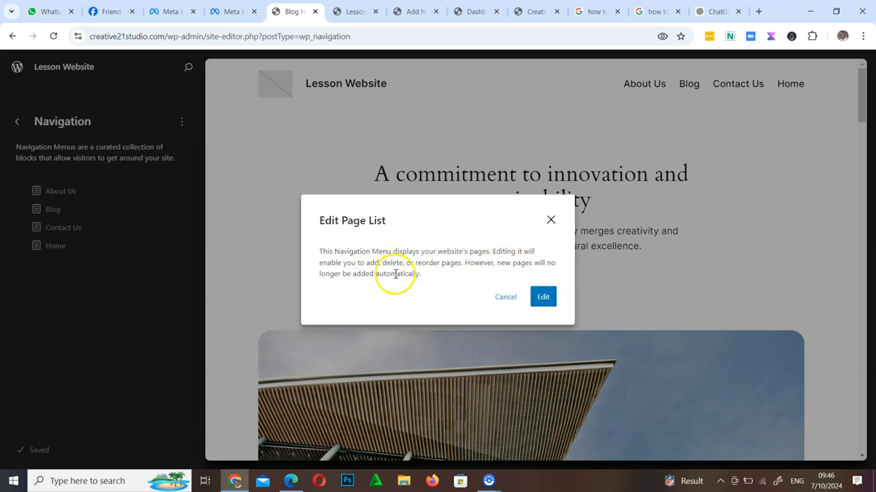
{"action": "left_click", "coordinate": [543, 297]}
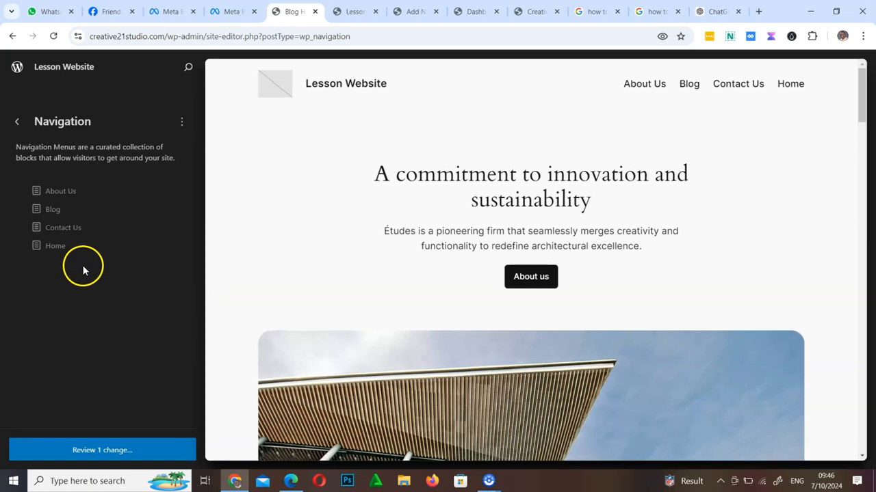
{"action": "left_click", "coordinate": [67, 244]}
{"action": "left_click_drag", "start_coordinate": [57, 215], "coordinate": [35, 188]}
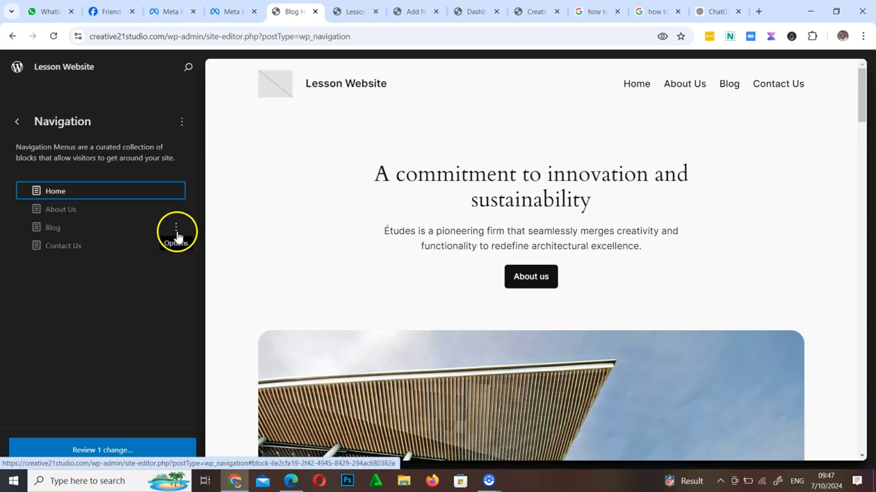
- Examine the options available for the Blog item in the navigation menu
{"action": "left_click", "coordinate": [176, 230]}
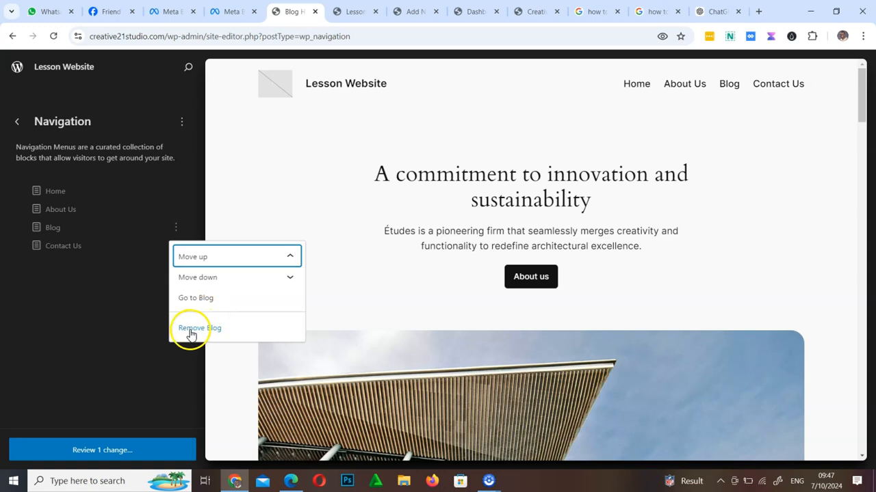
{"action": "left_click", "coordinate": [106, 265]}
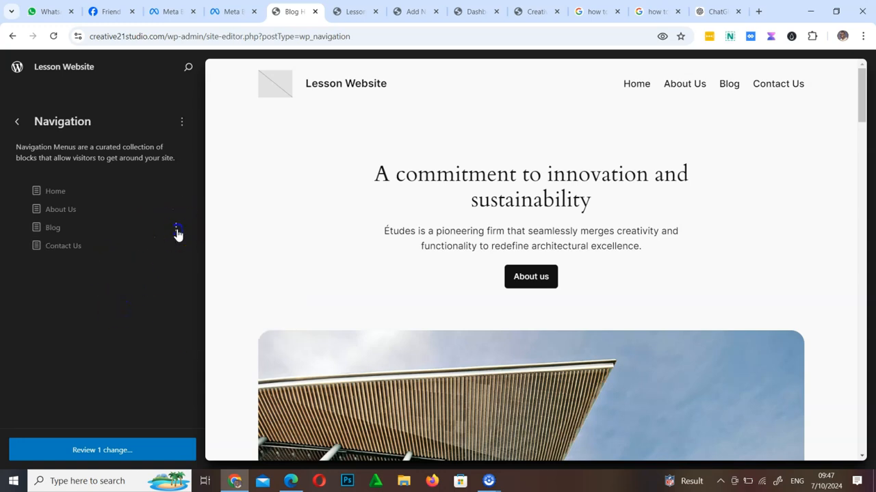
{"action": "left_click", "coordinate": [177, 232]}
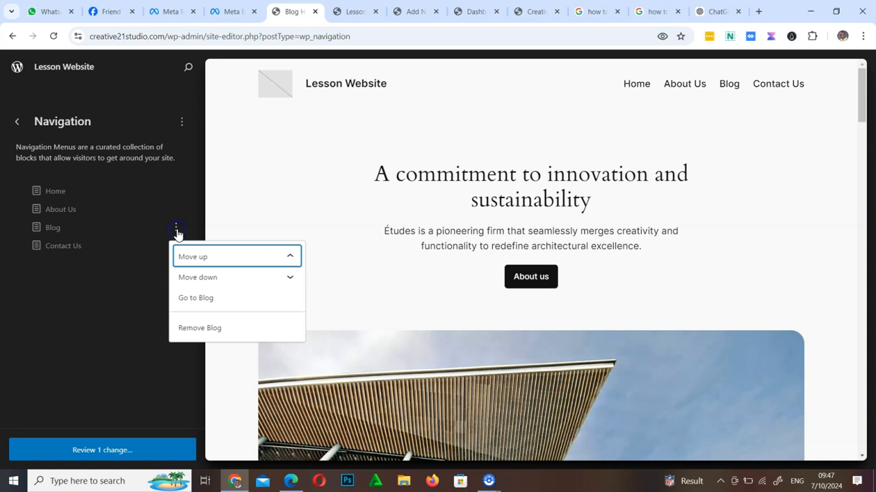
{"action": "left_click", "coordinate": [128, 290]}
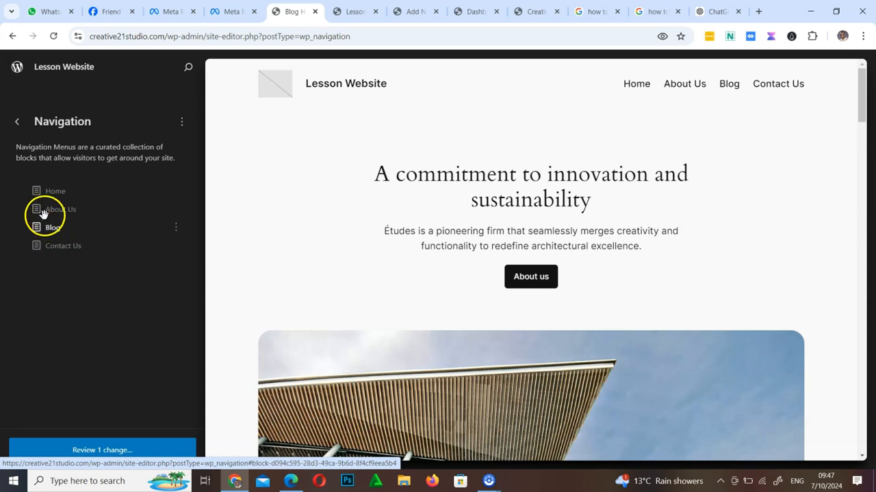
- Nest About Us and Blog under Home in the navigation menu and save the navigation change
{"action": "left_click_drag", "start_coordinate": [43, 213], "coordinate": [109, 195]}
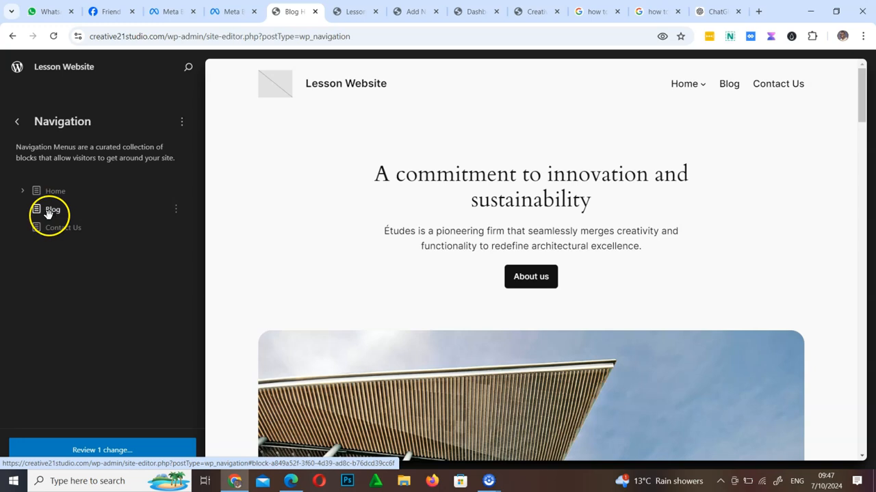
{"action": "left_click_drag", "start_coordinate": [48, 213], "coordinate": [59, 197]}
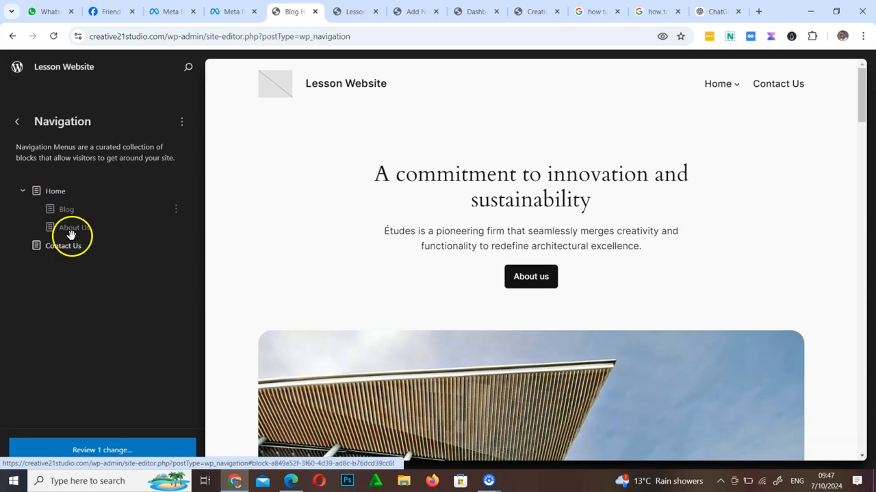
{"action": "left_click", "coordinate": [739, 88]}
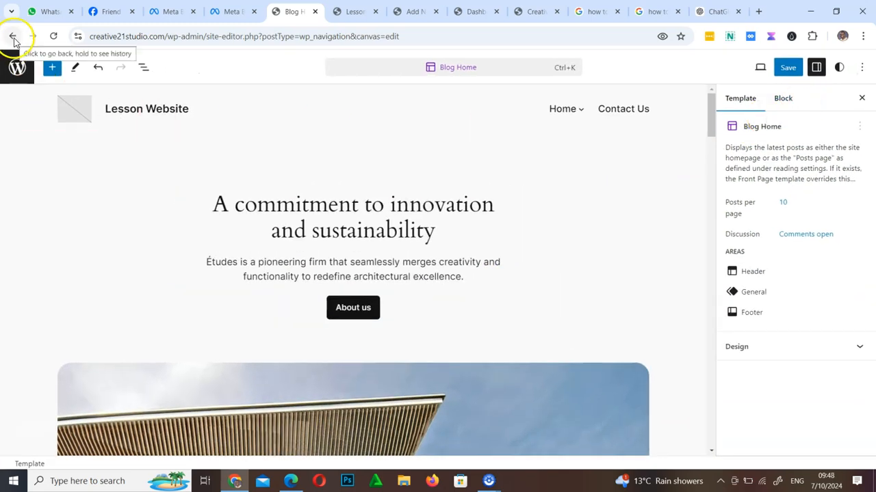
{"action": "left_click", "coordinate": [788, 72]}
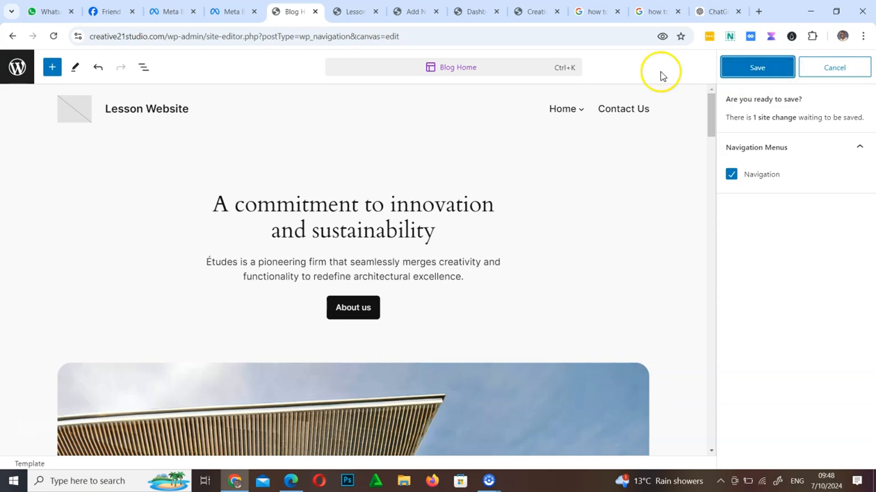
{"action": "left_click", "coordinate": [762, 69]}
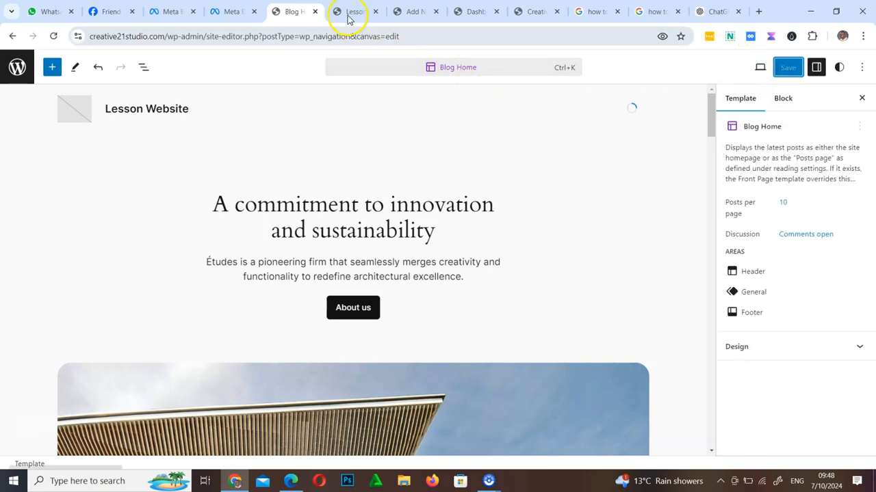
- Reload the live homepage in the other browser tab and check the submenu under Home
{"action": "left_click", "coordinate": [349, 13]}
{"action": "left_click", "coordinate": [47, 36]}
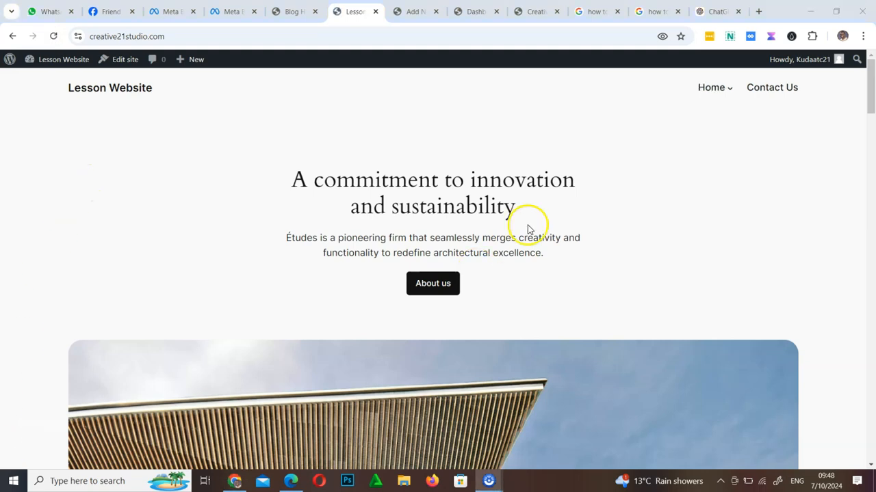
{"action": "mouse_move", "coordinate": [725, 79]}
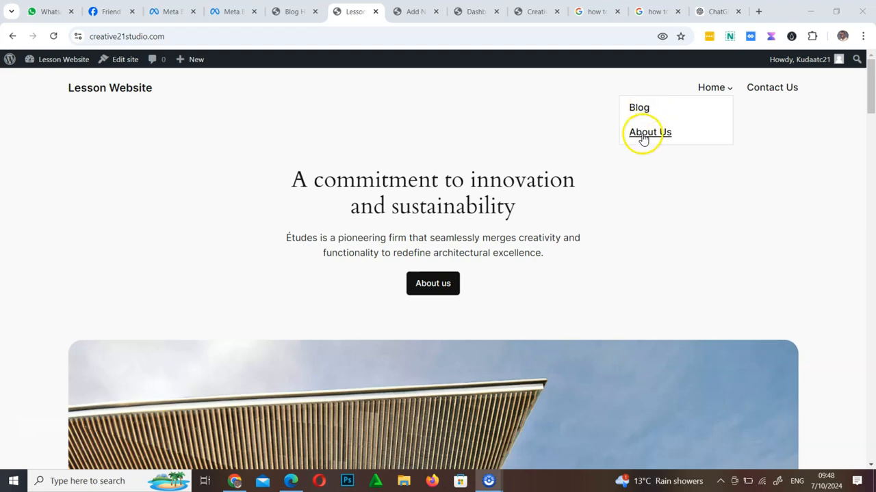
{"action": "left_click", "coordinate": [293, 12]}
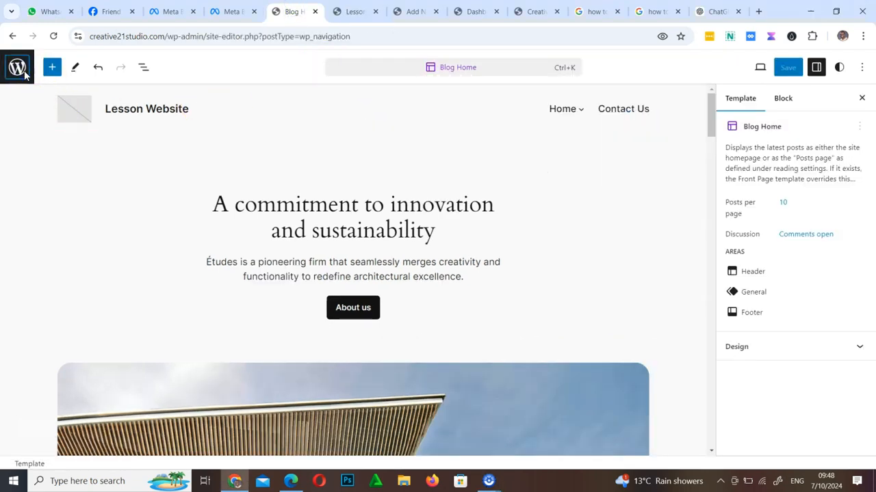
- Return to the Navigation list and move Blog out of the Home submenu to the end of the menu
{"action": "left_click", "coordinate": [22, 71]}
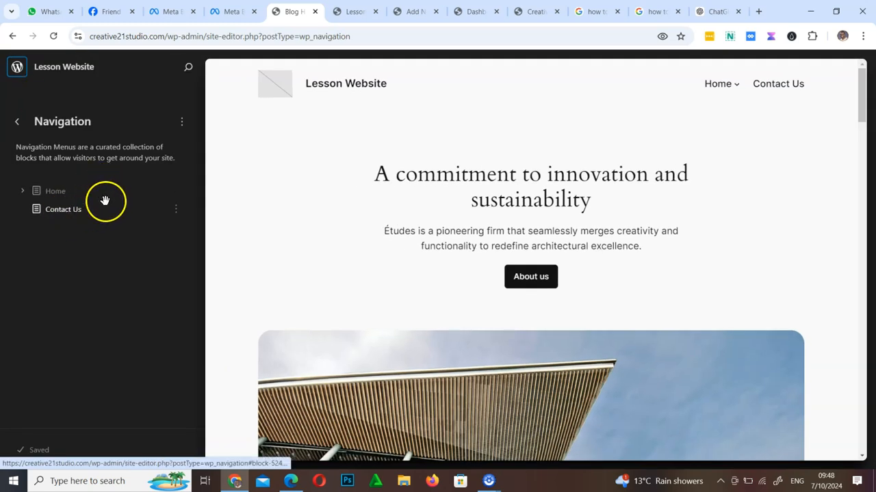
{"action": "left_click", "coordinate": [22, 192]}
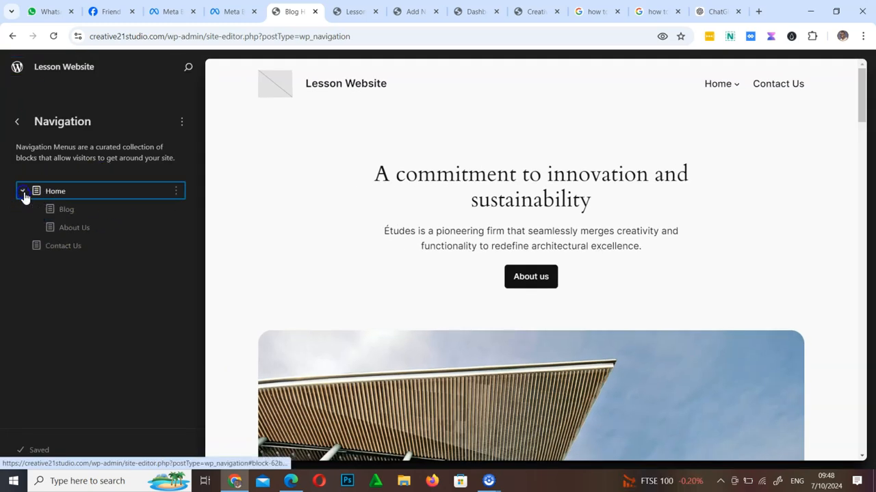
{"action": "left_click", "coordinate": [57, 212]}
{"action": "left_click_drag", "start_coordinate": [20, 214], "coordinate": [26, 267]}
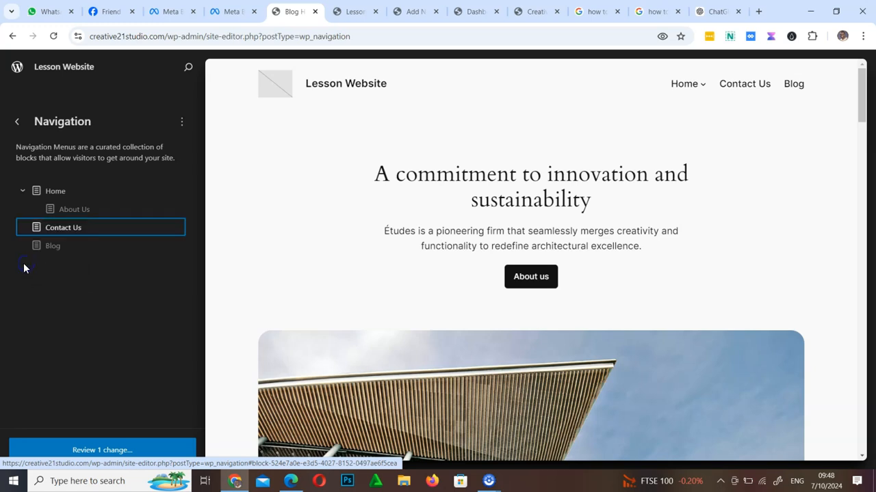
- Move Contact Us below Blog and take About Us out of the Home submenu to the end of the menu
{"action": "left_click_drag", "start_coordinate": [64, 209], "coordinate": [8, 256]}
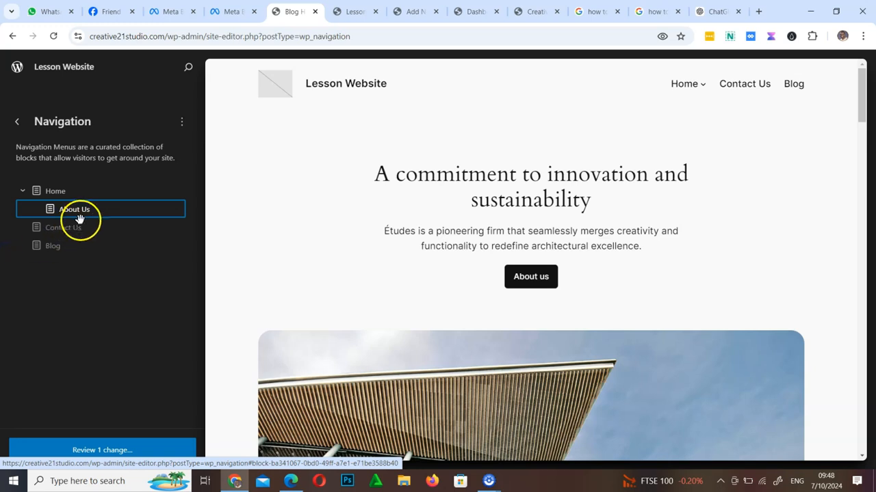
{"action": "left_click", "coordinate": [176, 230]}
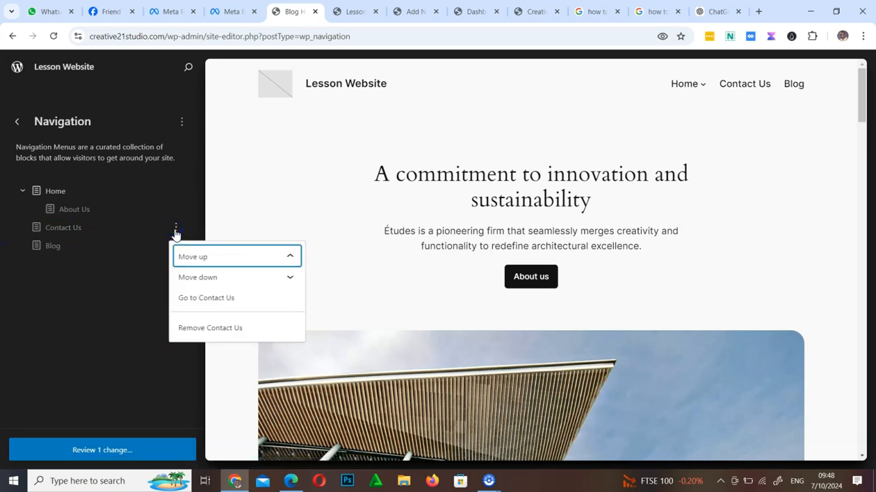
{"action": "left_click", "coordinate": [228, 280]}
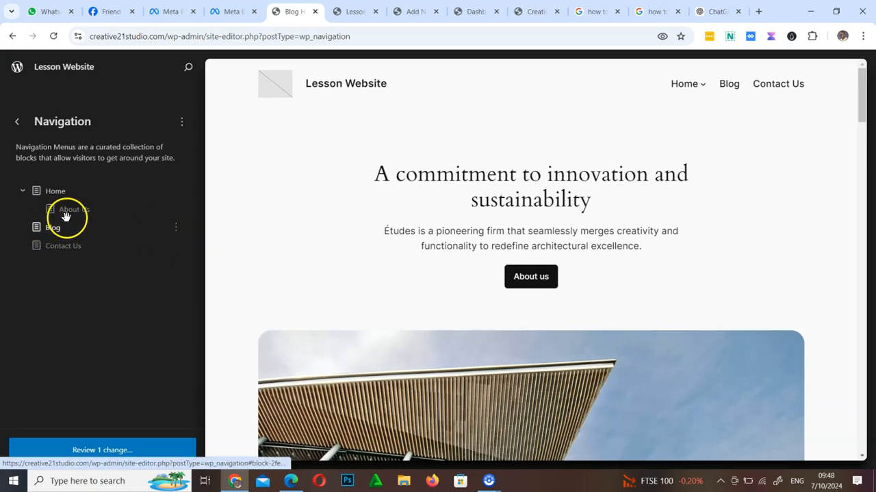
{"action": "left_click_drag", "start_coordinate": [65, 211], "coordinate": [91, 269]}
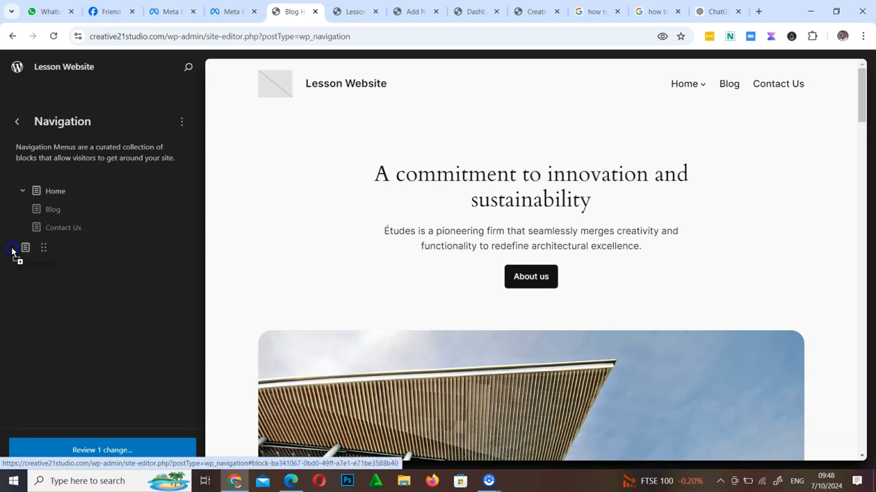
{"action": "mouse_move", "coordinate": [14, 250]}
{"action": "left_mouse_down"}
{"action": "mouse_move", "coordinate": [59, 231]}
{"action": "mouse_move", "coordinate": [43, 179]}
{"action": "mouse_move", "coordinate": [15, 245]}
{"action": "left_mouse_up"}
- Reorder the top-level navigation items to Home, About Us, Blog, Contact Us
{"action": "left_click_drag", "start_coordinate": [54, 209], "coordinate": [33, 244]}
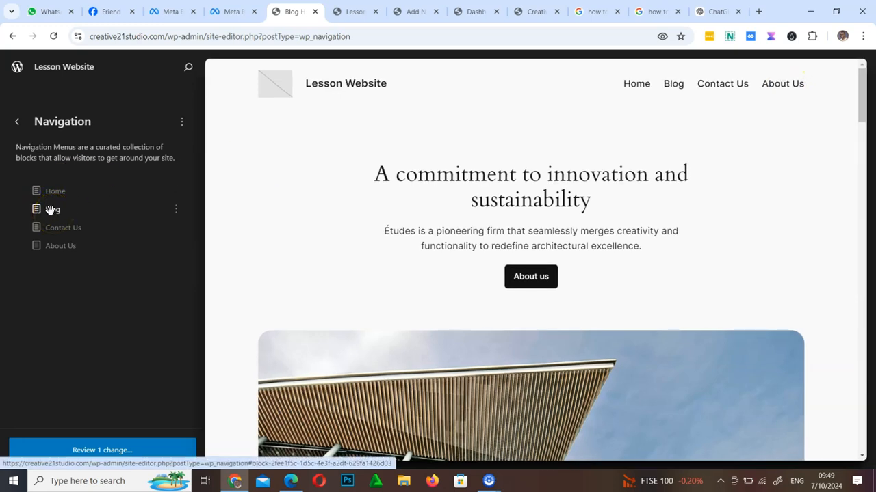
{"action": "left_click_drag", "start_coordinate": [54, 228], "coordinate": [20, 249]}
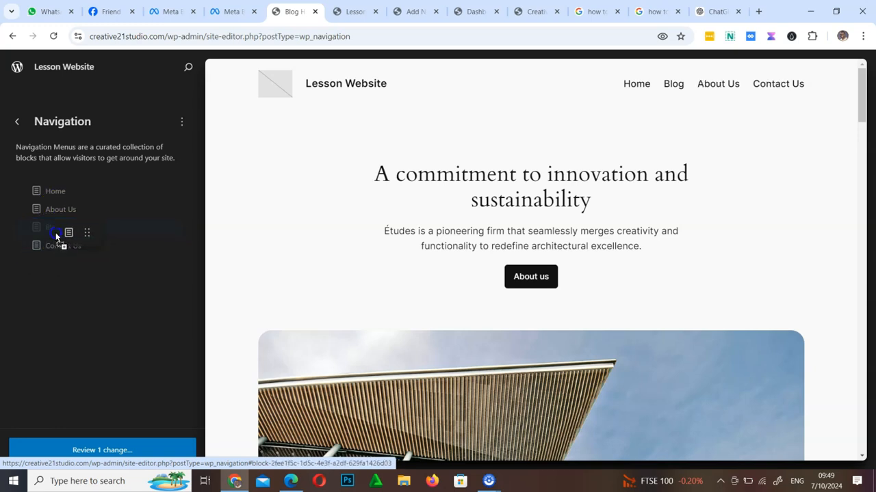
{"action": "left_click_drag", "start_coordinate": [47, 233], "coordinate": [48, 234]}
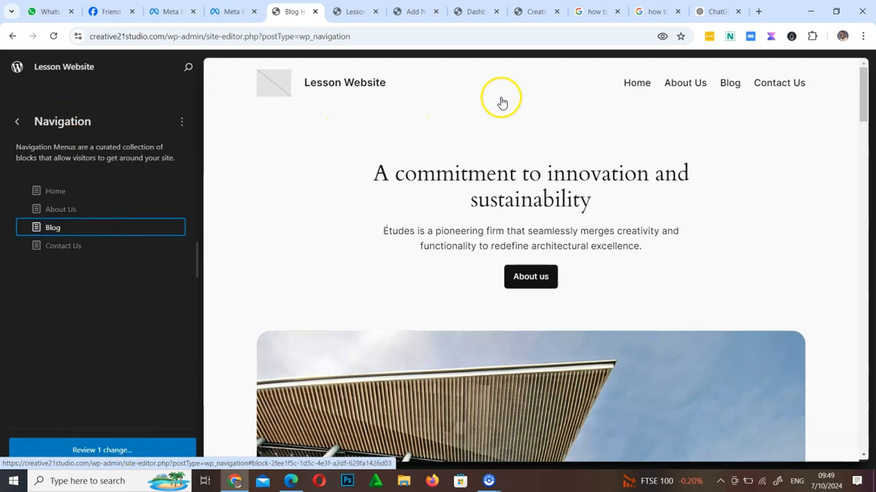
- Go back to the Design overview, try to leave for the Dashboard, and choose to stay in the editor
{"action": "scroll", "coordinate": [314, 311], "scroll_direction": "down", "scroll_amount": 10}
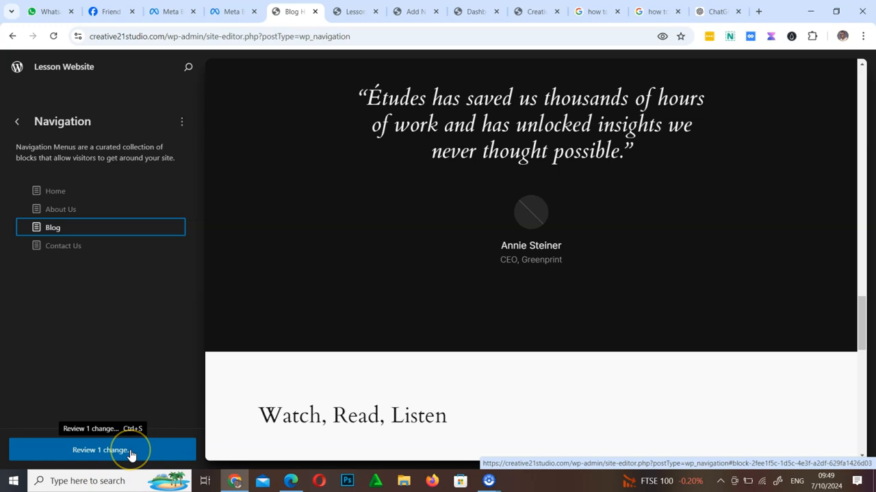
{"action": "left_click", "coordinate": [15, 122]}
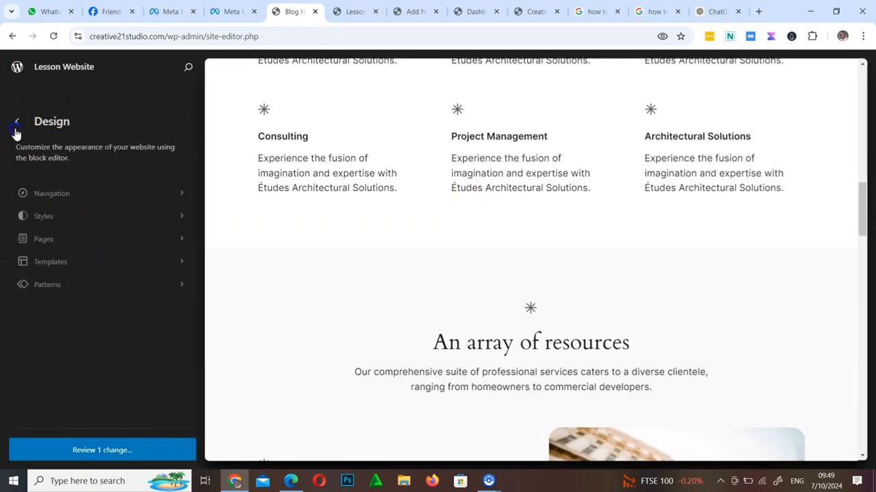
{"action": "left_click", "coordinate": [17, 131]}
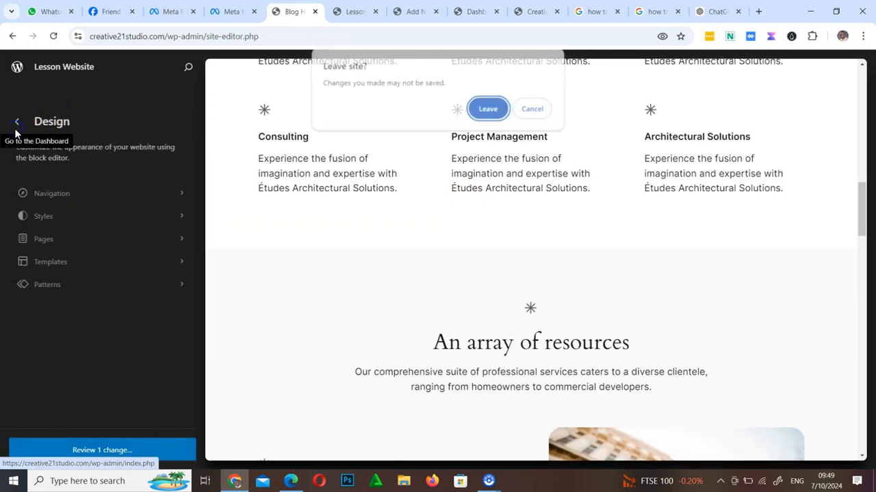
{"action": "left_click", "coordinate": [537, 110]}
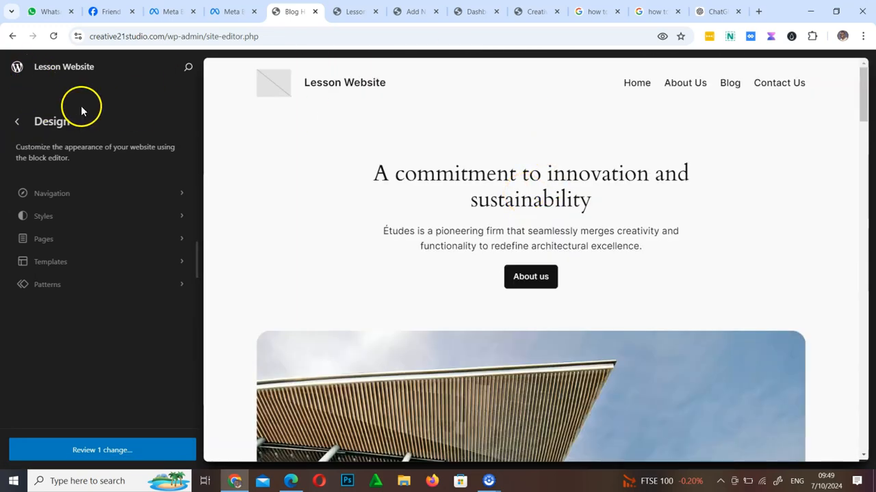
- Leave the site editor for the Dashboard, discarding the unsaved change, and check the menu on the live homepage
{"action": "left_click", "coordinate": [17, 67]}
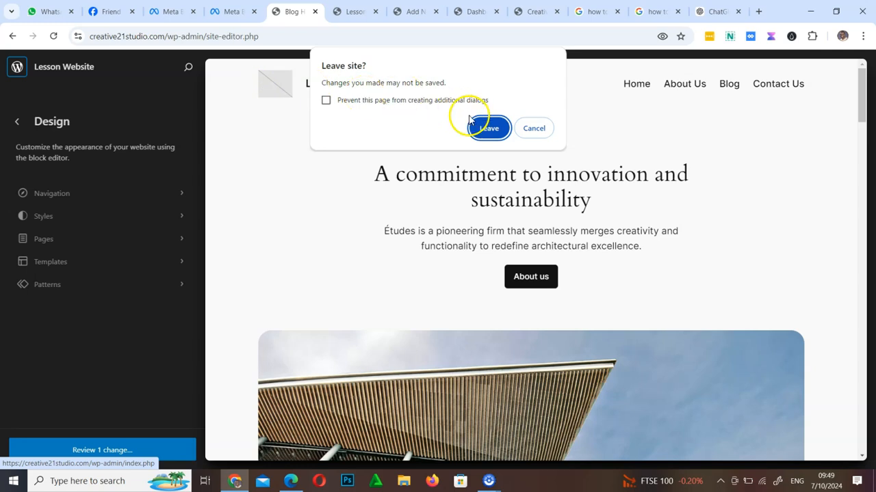
{"action": "left_click", "coordinate": [485, 130]}
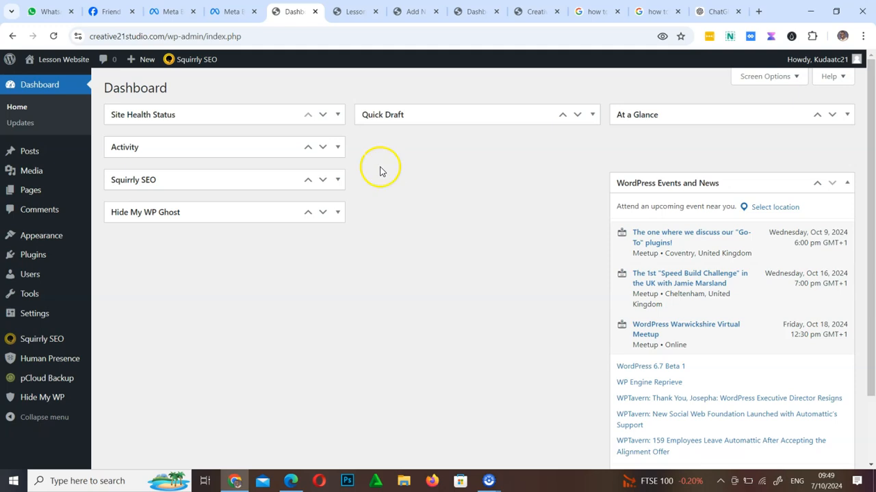
{"action": "left_click", "coordinate": [54, 240]}
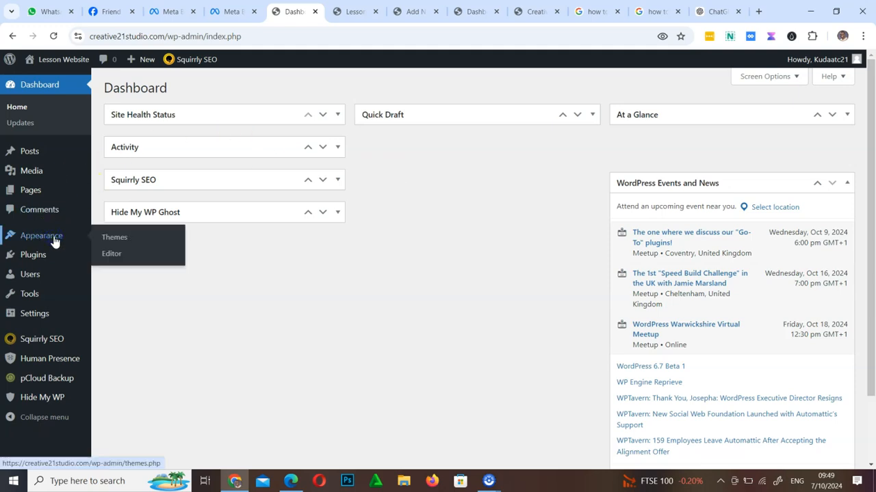
{"action": "left_click", "coordinate": [410, 12]}
{"action": "left_click", "coordinate": [352, 11]}
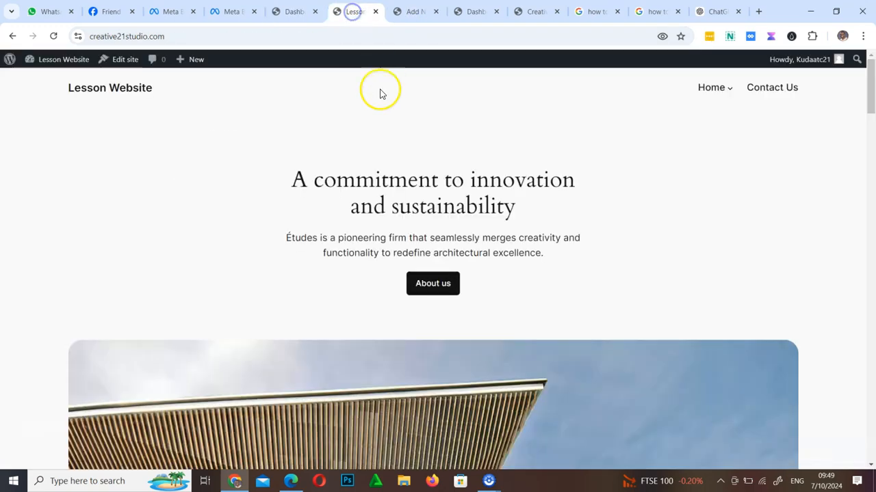
{"action": "left_click", "coordinate": [290, 10]}
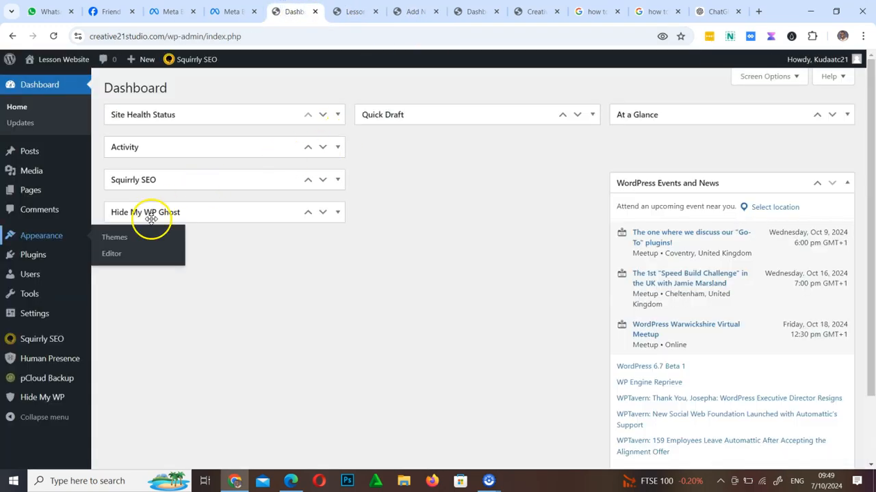
- Install and activate the Astra theme from the popular themes available to add
{"action": "left_click", "coordinate": [117, 240]}
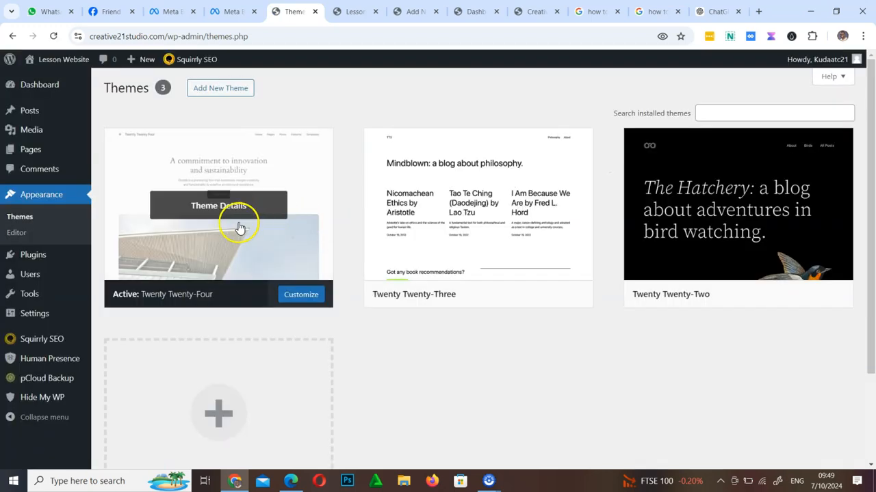
{"action": "left_click", "coordinate": [223, 88]}
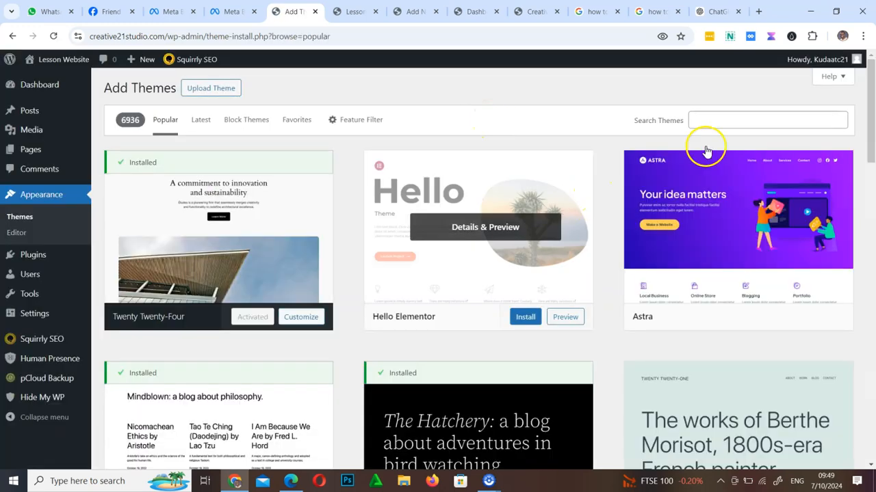
{"action": "mouse_move", "coordinate": [694, 253]}
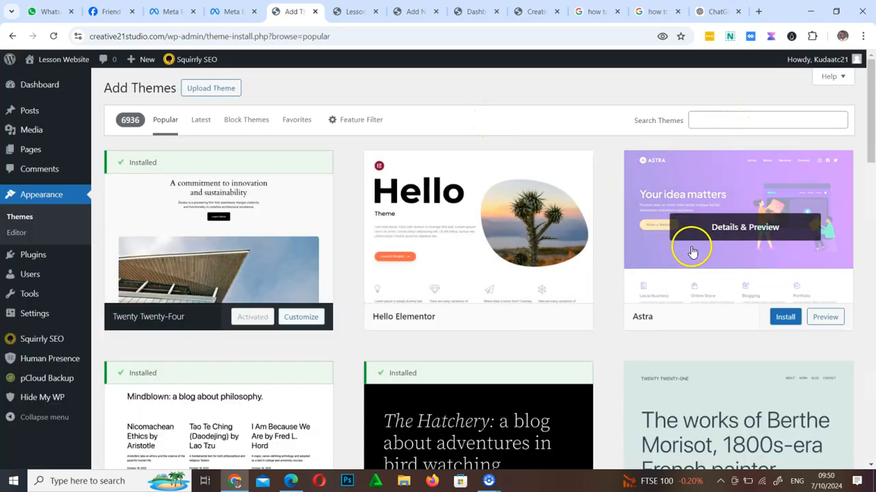
{"action": "left_click", "coordinate": [784, 320]}
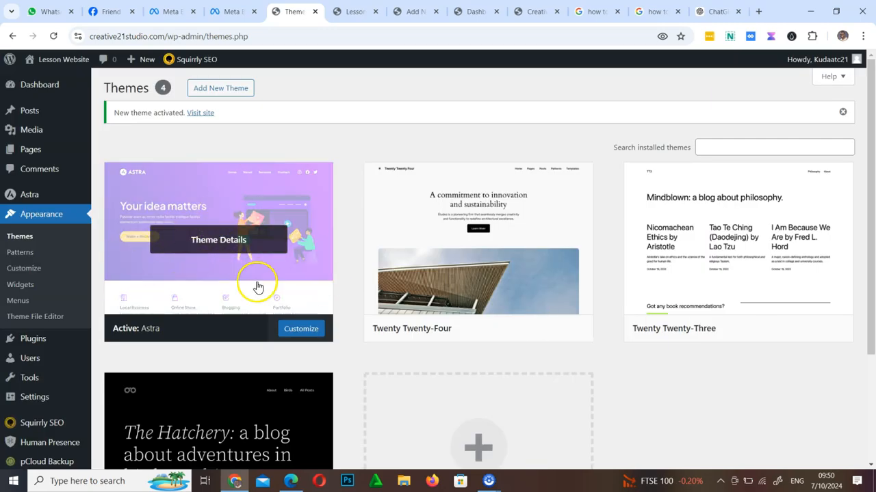
- Reload the live homepage to examine its header menu under the new theme, and open the Blog page from it
{"action": "left_click", "coordinate": [355, 11]}
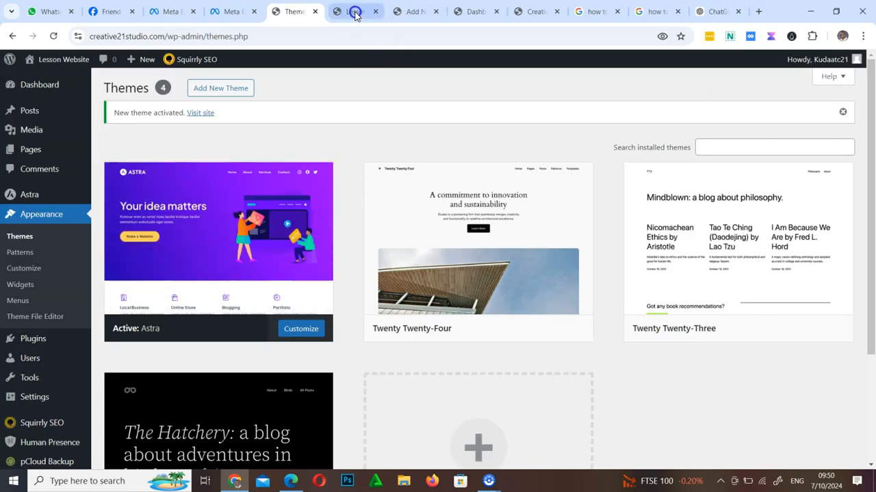
{"action": "left_click", "coordinate": [53, 36]}
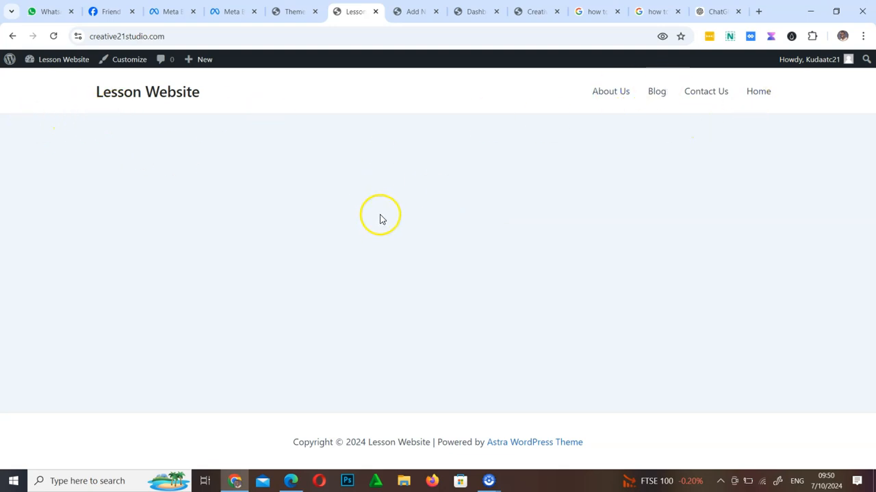
{"action": "left_click", "coordinate": [660, 89]}
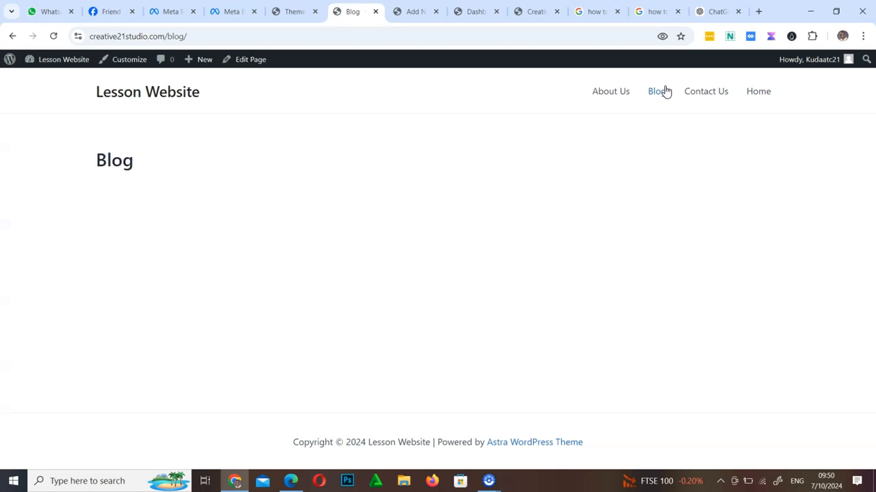
- Go to the admin Menus page and create a menu named Main Menu
{"action": "left_click", "coordinate": [294, 11]}
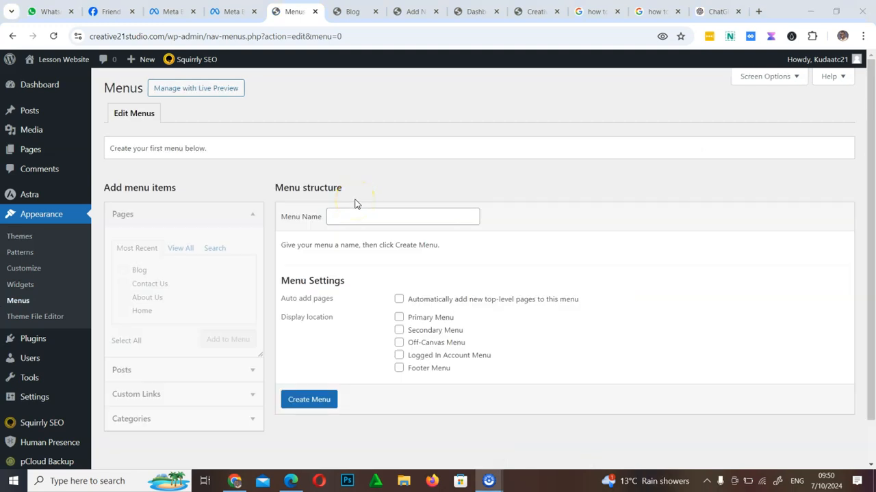
{"action": "left_click", "coordinate": [401, 214]}
{"action": "type", "text": "Main Menu"}
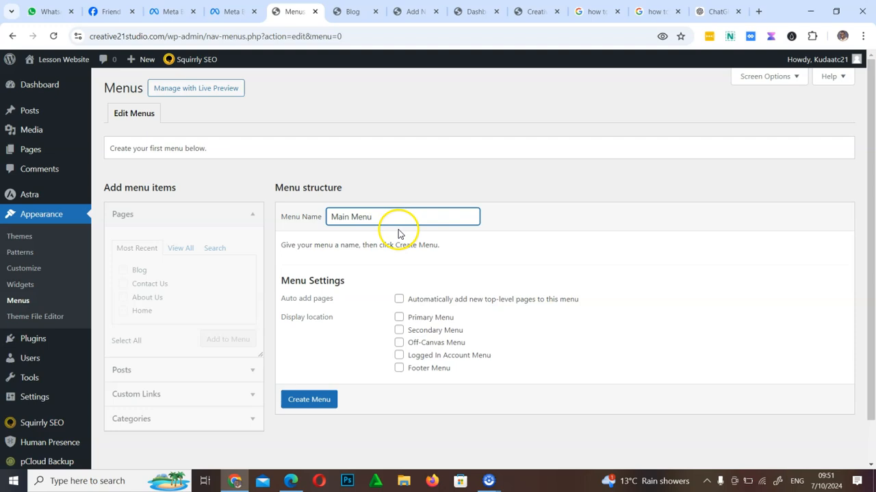
{"action": "left_click", "coordinate": [305, 400]}
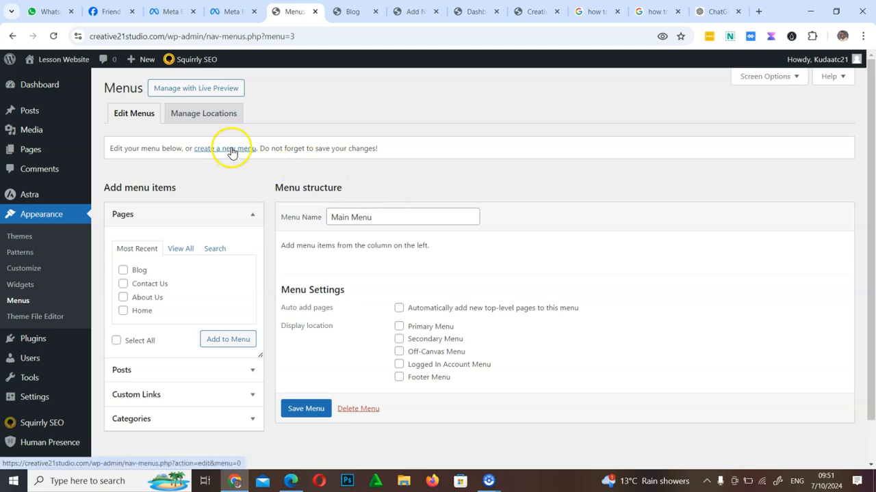
- Add the Blog, Contact Us, About Us and Home pages to Main Menu and save it
{"action": "left_click", "coordinate": [123, 270]}
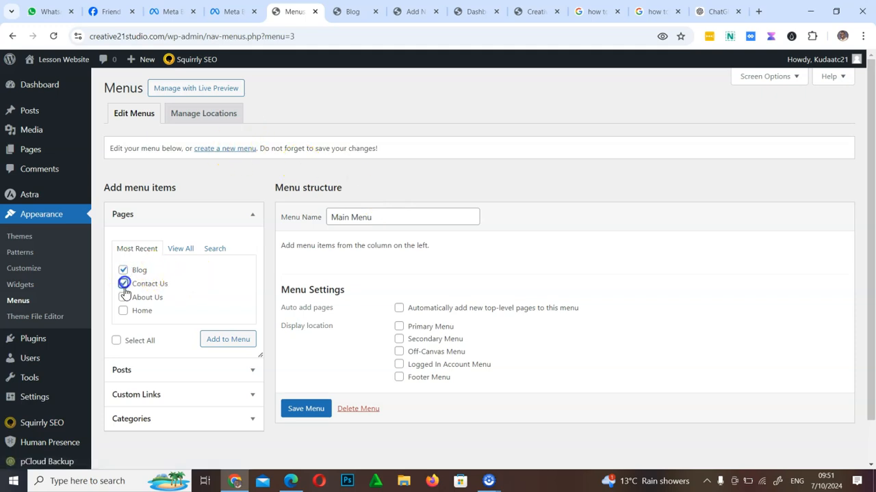
{"action": "left_click", "coordinate": [123, 310]}
{"action": "left_click", "coordinate": [229, 341]}
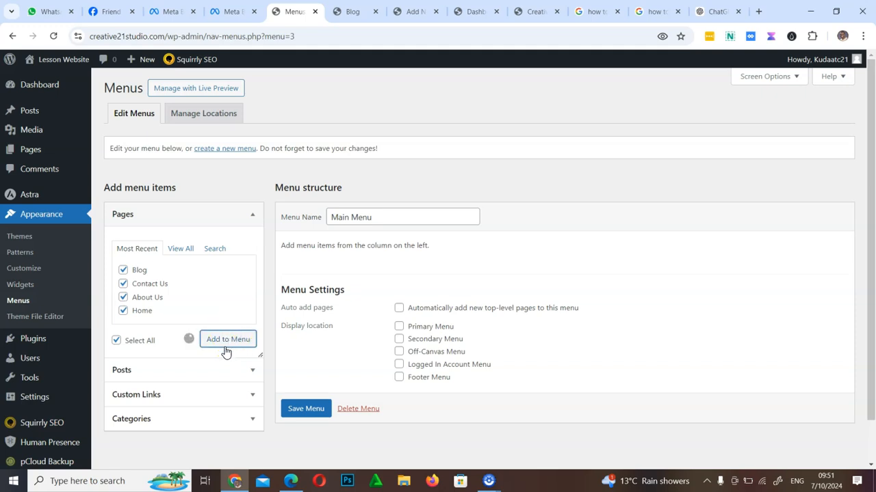
{"action": "left_click_drag", "start_coordinate": [333, 291], "coordinate": [362, 332]}
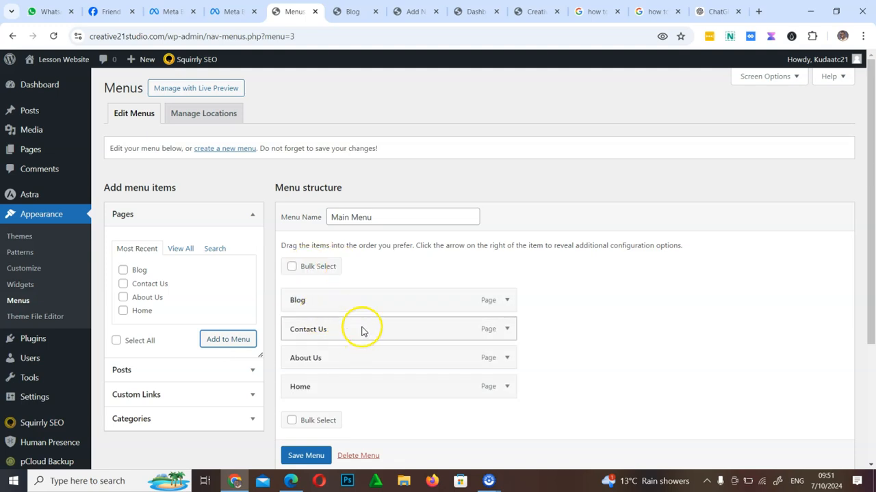
{"action": "scroll", "coordinate": [363, 332], "scroll_direction": "down", "scroll_amount": 3}
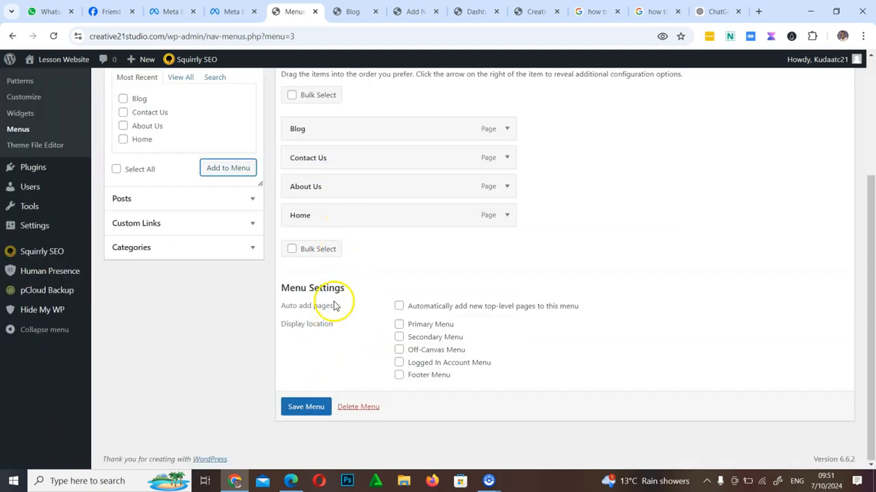
{"action": "left_click", "coordinate": [301, 409]}
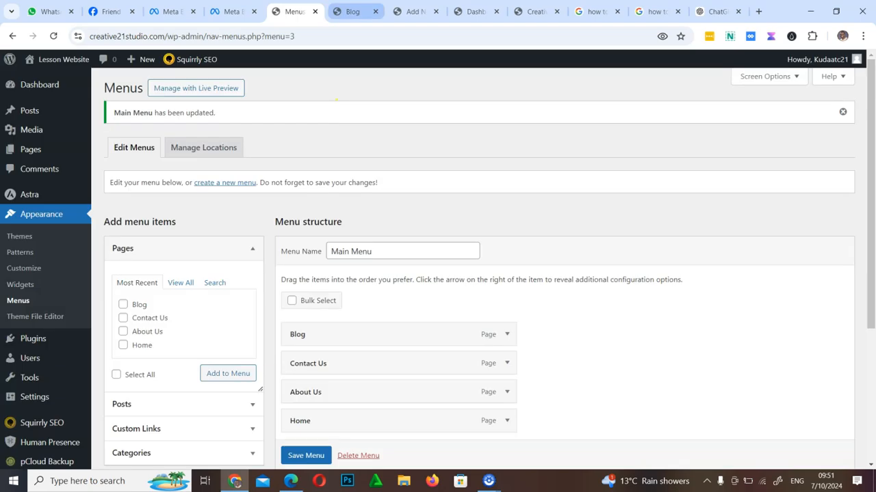
- Reload the live Blog page to check the order of its header menu, and return to the Menus page
{"action": "left_click", "coordinate": [352, 12]}
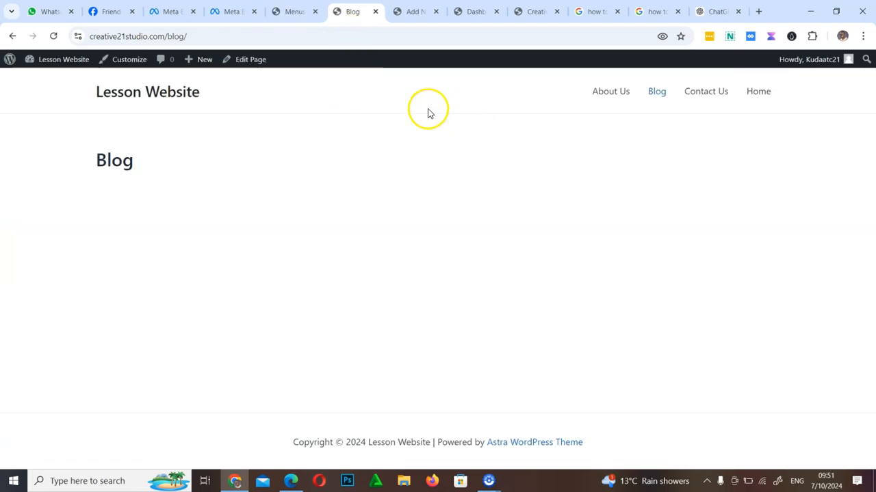
{"action": "left_click", "coordinate": [54, 38]}
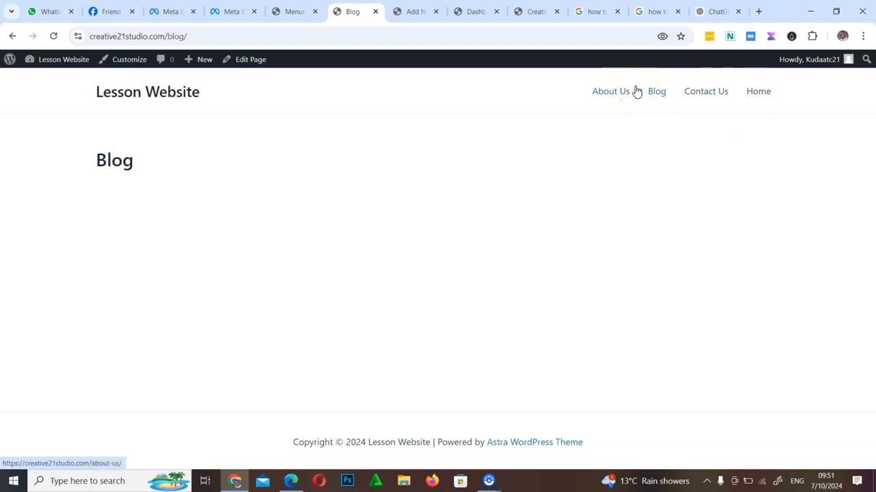
{"action": "left_click", "coordinate": [277, 13]}
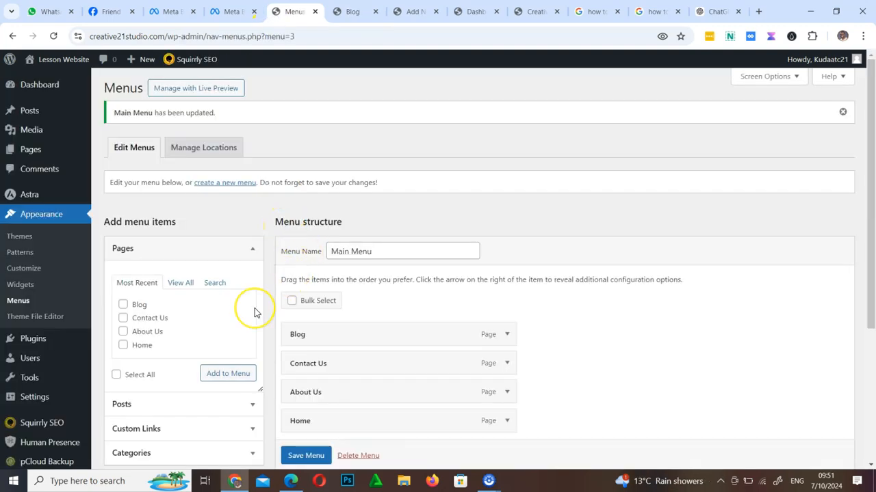
- Reorder the Main Menu items to Home, About Us, Blog, Contact Us and save the menu
{"action": "scroll", "coordinate": [254, 313], "scroll_direction": "down", "scroll_amount": 3}
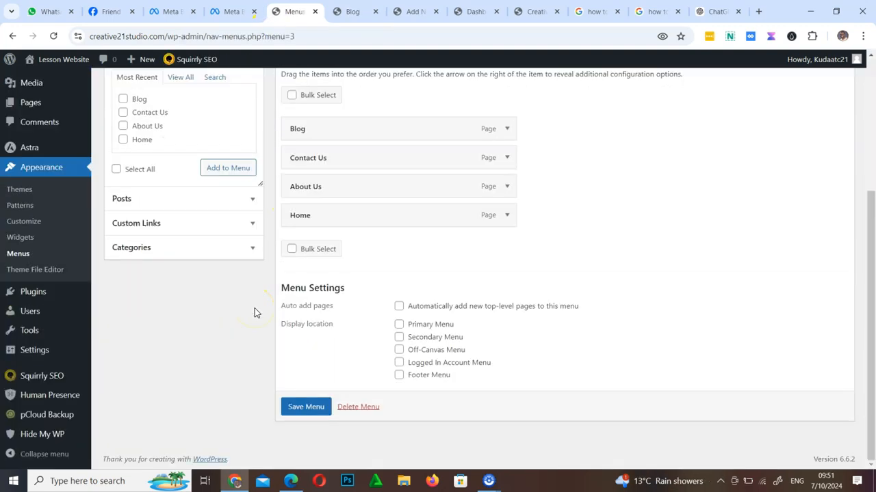
{"action": "scroll", "coordinate": [254, 312], "scroll_direction": "up", "scroll_amount": 3}
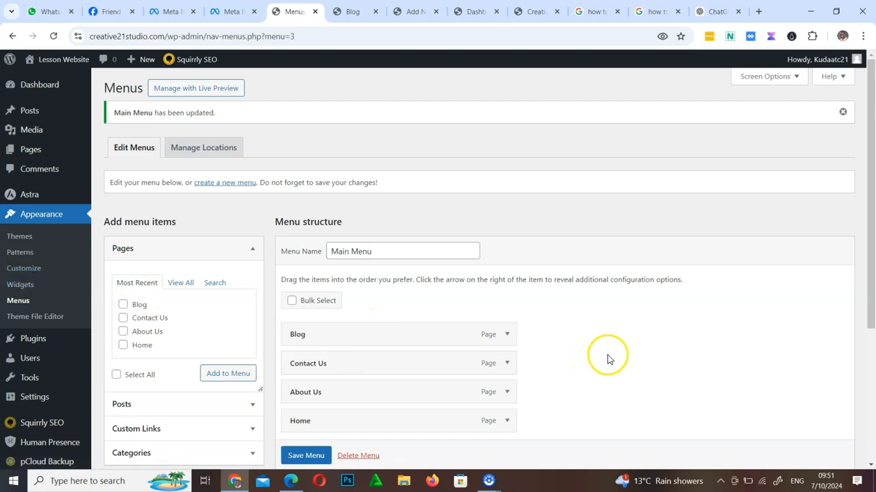
{"action": "scroll", "coordinate": [866, 189], "scroll_direction": "down", "scroll_amount": 1}
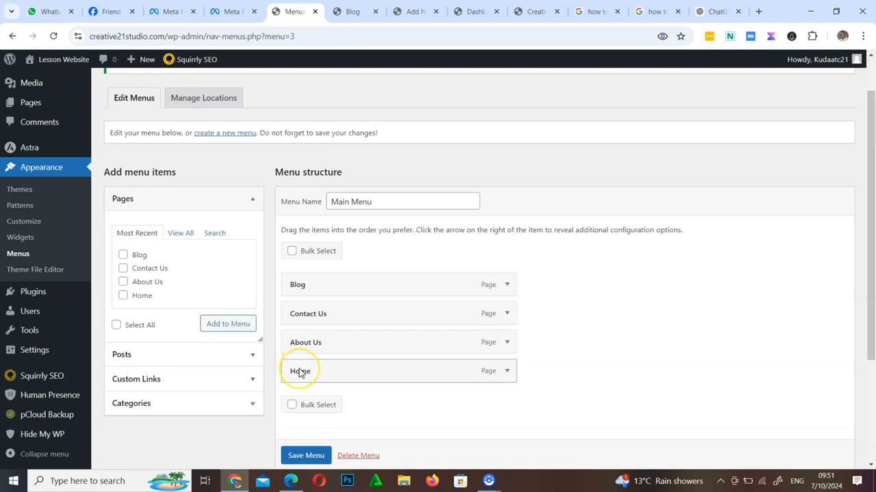
{"action": "left_click_drag", "start_coordinate": [300, 371], "coordinate": [299, 276]}
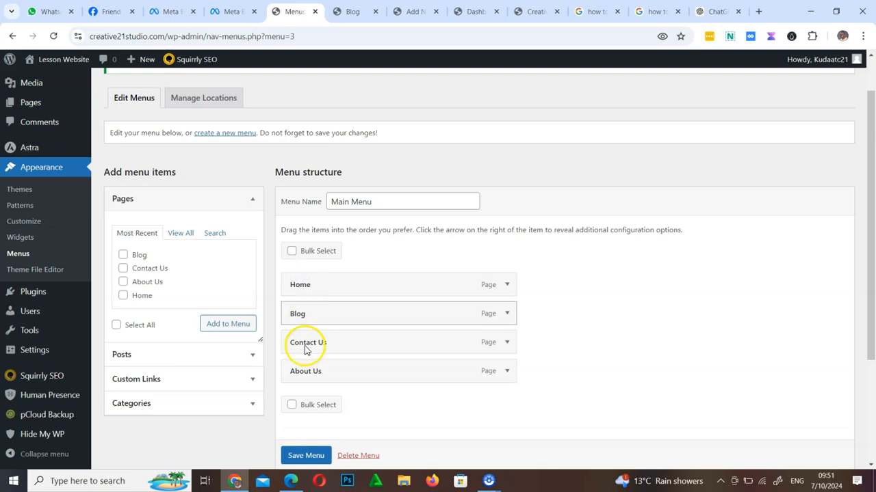
{"action": "left_click_drag", "start_coordinate": [309, 375], "coordinate": [301, 313]}
{"action": "left_click", "coordinate": [307, 456]}
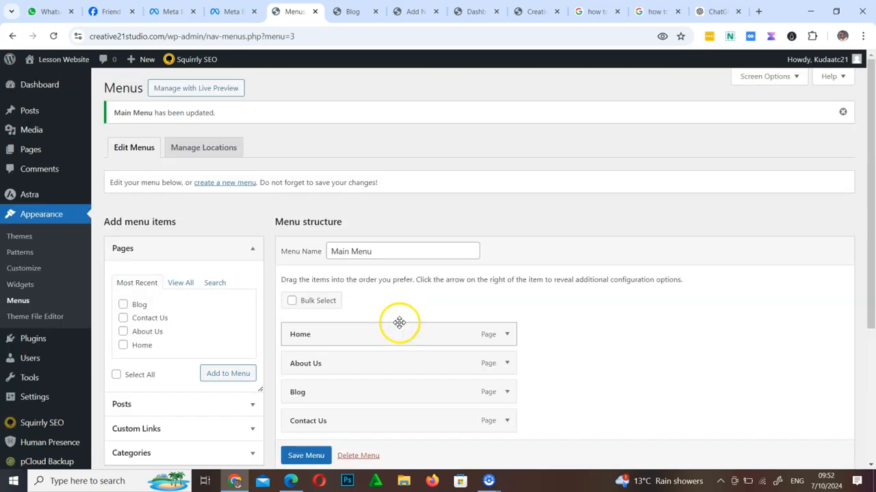
- Assign Main Menu to the Primary Menu display location and save it
{"action": "scroll", "coordinate": [395, 365], "scroll_direction": "down", "scroll_amount": 3}
{"action": "left_click", "coordinate": [399, 326]}
{"action": "left_click", "coordinate": [298, 409]}
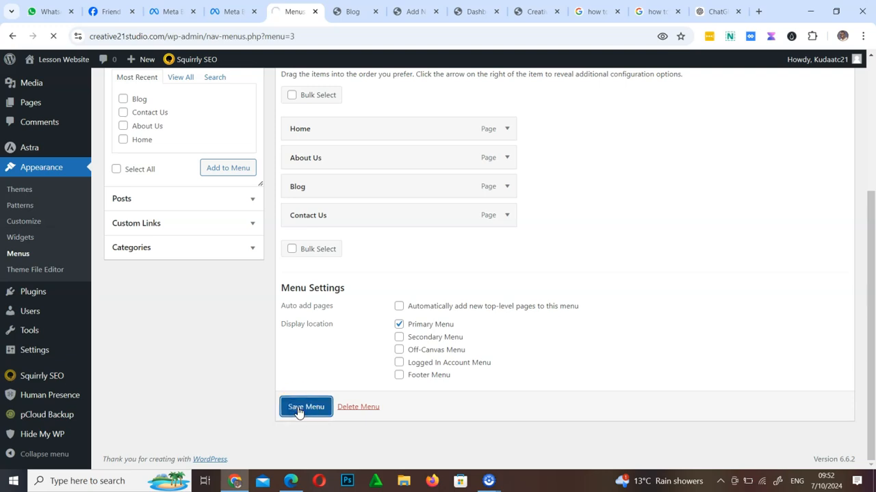
- Compare the header menu on the live Blog page with the item order and display location in Main Menu's settings
{"action": "left_click", "coordinate": [347, 14]}
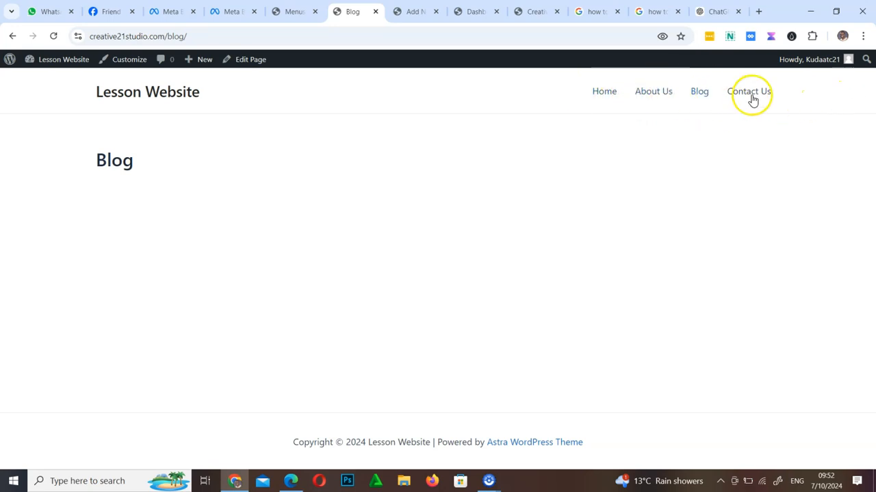
{"action": "left_click", "coordinate": [300, 12]}
{"action": "scroll", "coordinate": [301, 407], "scroll_direction": "down", "scroll_amount": 3}
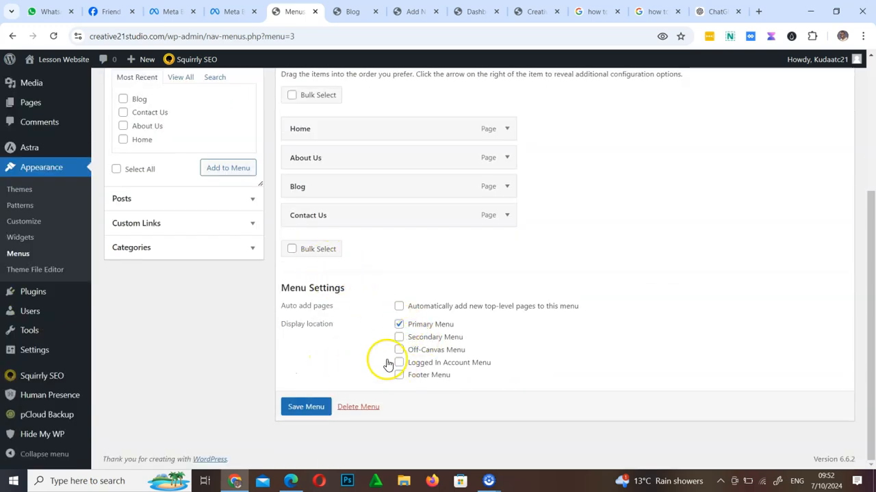
{"action": "left_click", "coordinate": [344, 11]}
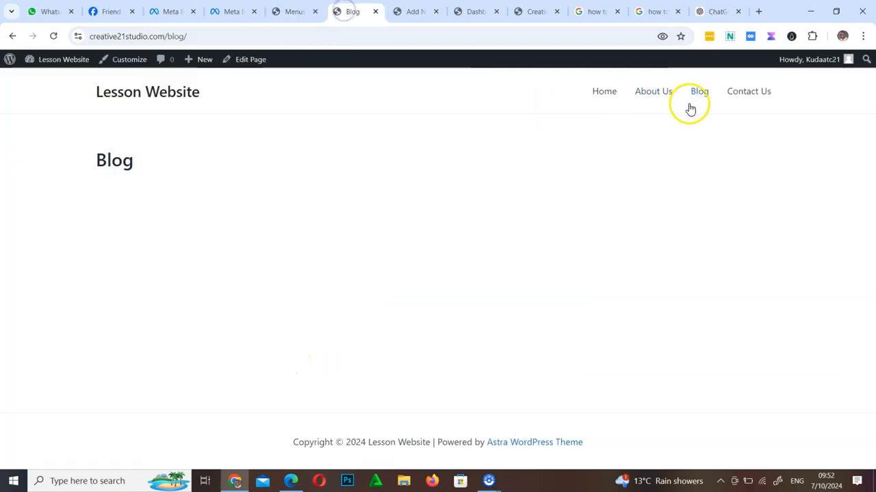
{"action": "left_click", "coordinate": [295, 11]}
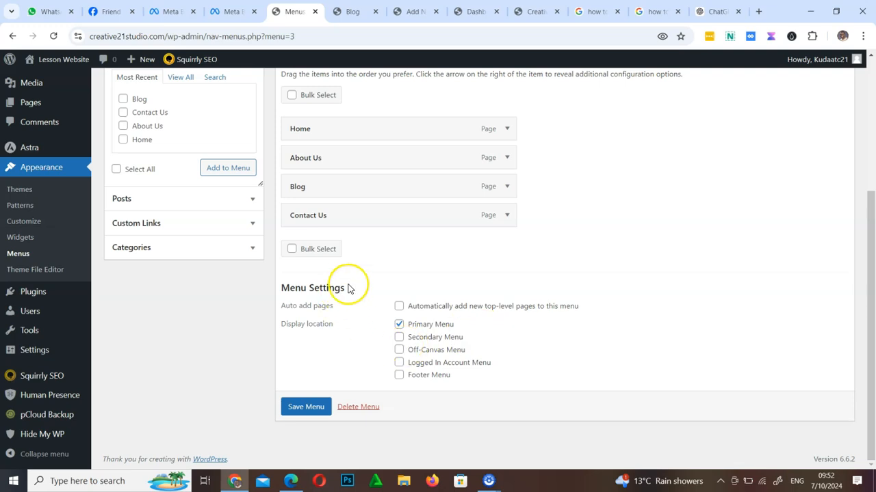
- Create a new menu named Footer
{"action": "scroll", "coordinate": [347, 284], "scroll_direction": "up", "scroll_amount": 3}
{"action": "left_click", "coordinate": [235, 183]}
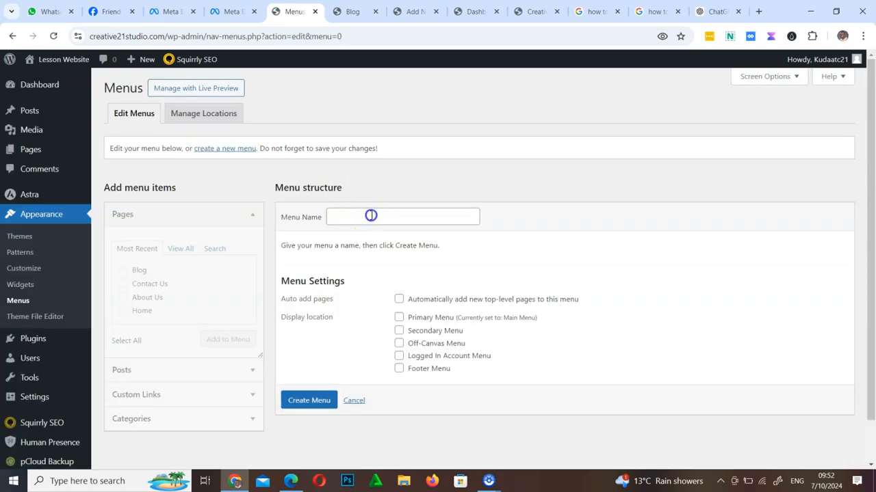
{"action": "left_click", "coordinate": [370, 215]}
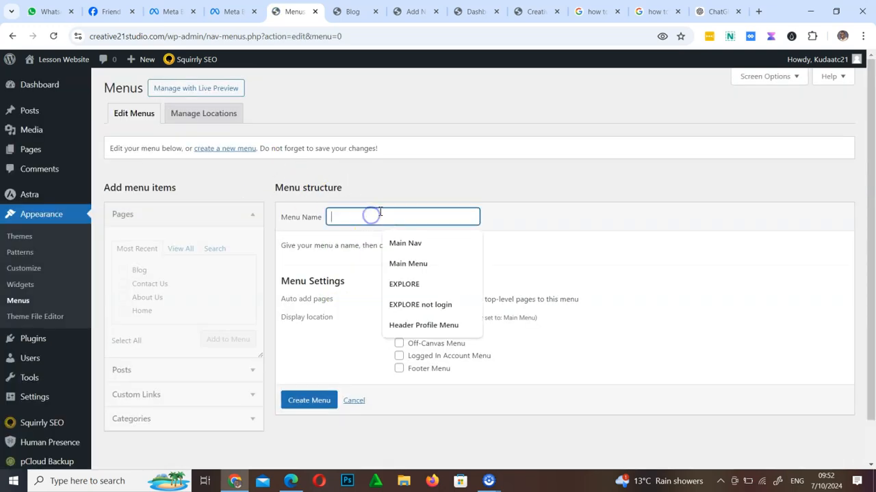
{"action": "type", "text": "Footer"}
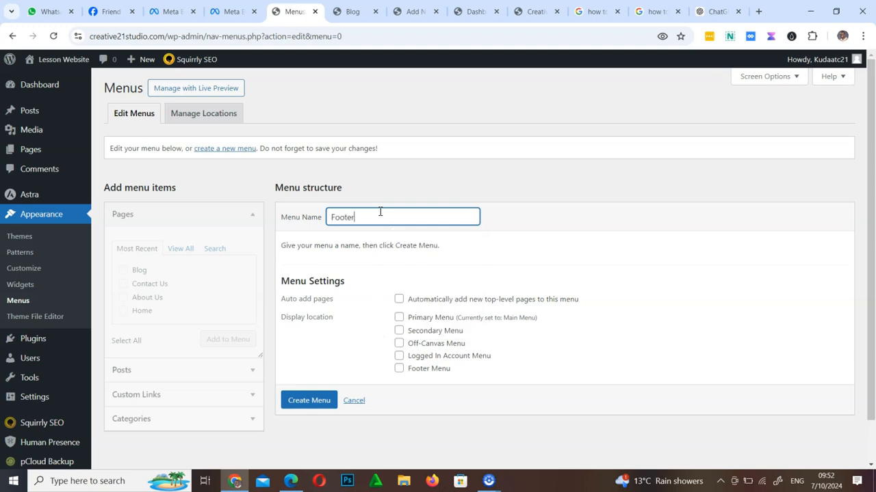
{"action": "left_click", "coordinate": [308, 400]}
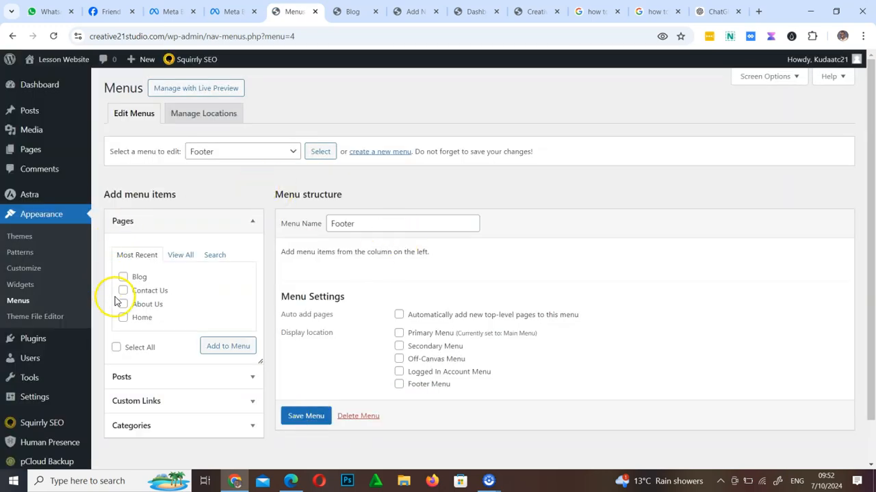
- Add the Home and About Us pages to the Footer menu, assign it to the Footer Menu location and save it
{"action": "left_click", "coordinate": [124, 318]}
{"action": "left_click", "coordinate": [228, 346]}
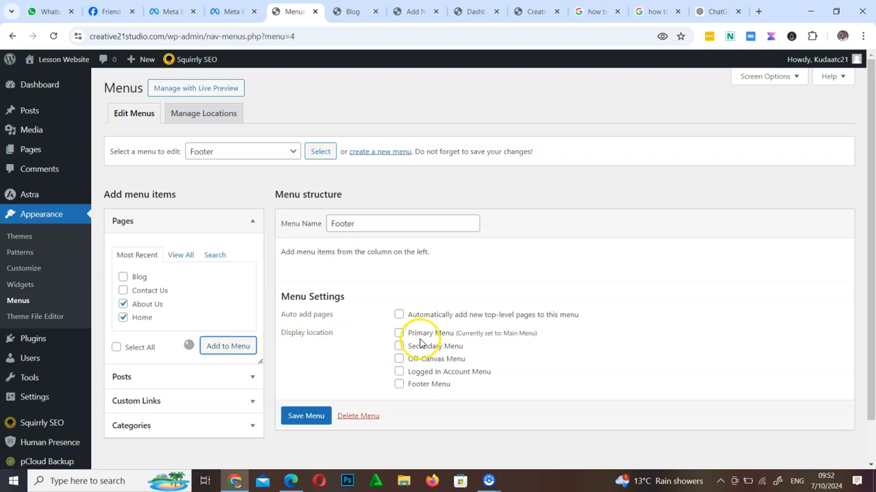
{"action": "scroll", "coordinate": [419, 385], "scroll_direction": "down", "scroll_amount": 3}
{"action": "left_click", "coordinate": [399, 376]}
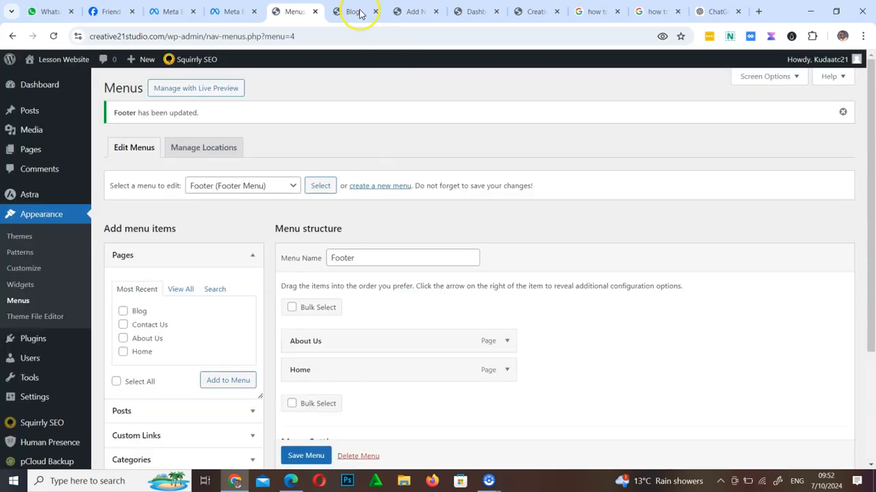
- Reload the live Blog page to check its footer for the new menu, and return to the Menus page
{"action": "left_click", "coordinate": [351, 11]}
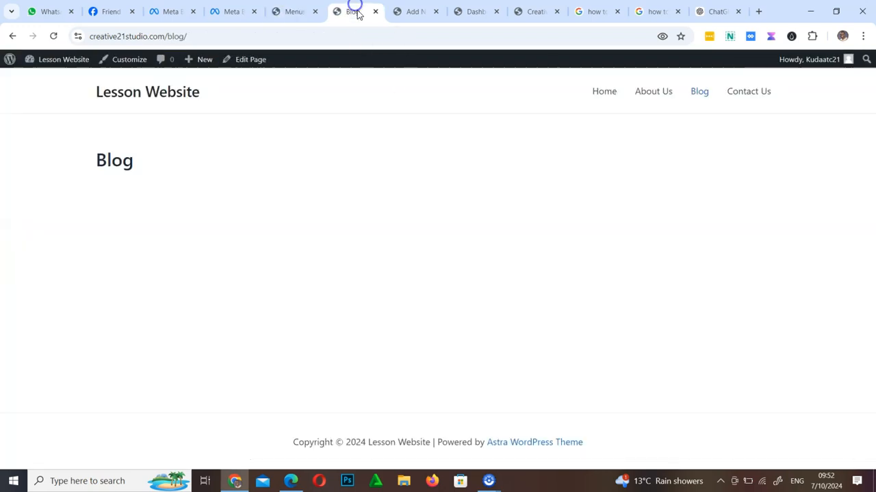
{"action": "left_click", "coordinate": [53, 36]}
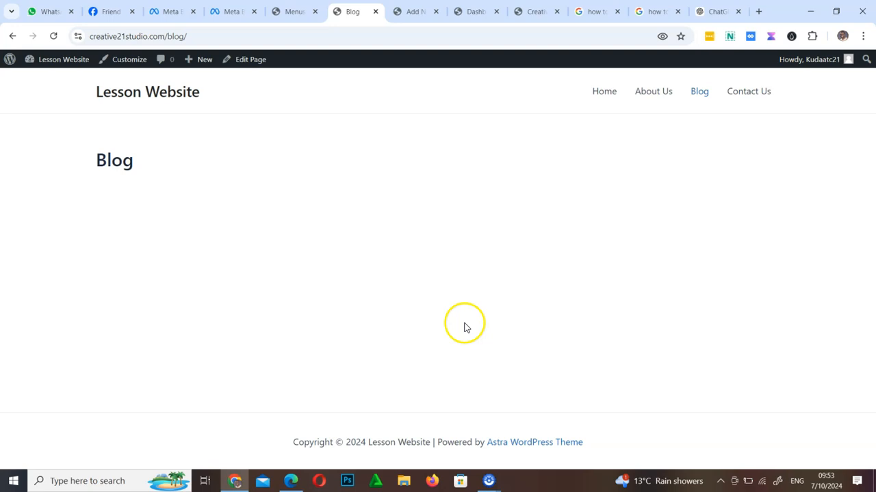
{"action": "left_click", "coordinate": [280, 11]}
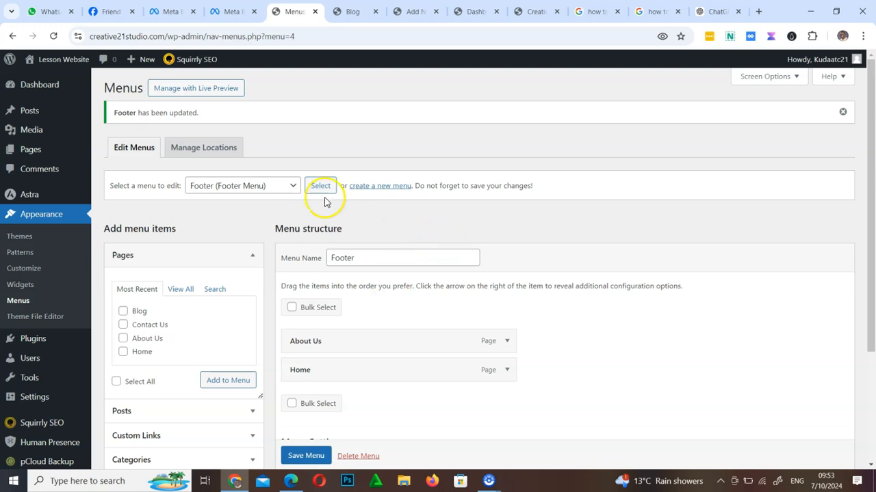
- Load Main Menu (Primary Menu) for editing on the Menus page
{"action": "left_click", "coordinate": [216, 191]}
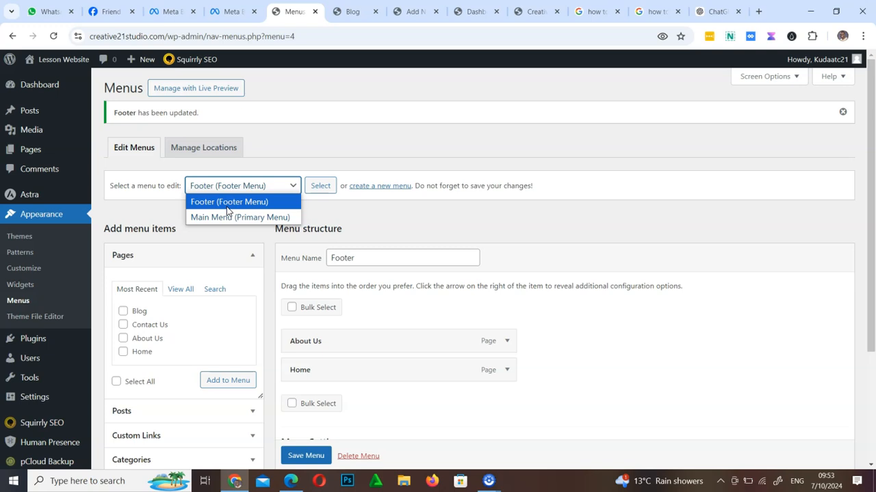
{"action": "left_click", "coordinate": [240, 217]}
{"action": "left_click", "coordinate": [321, 189]}
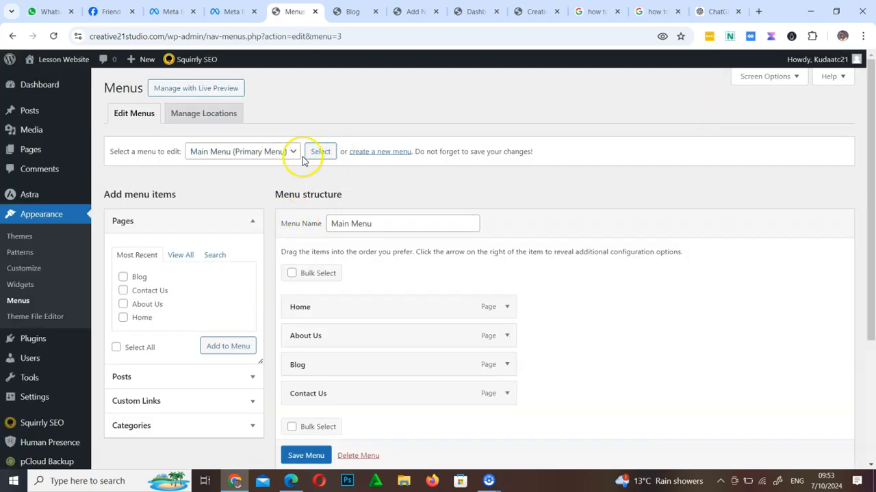
- Compare the live Blog page's header menu with the Main Menu items, and return to the Menus page
{"action": "left_click", "coordinate": [348, 10]}
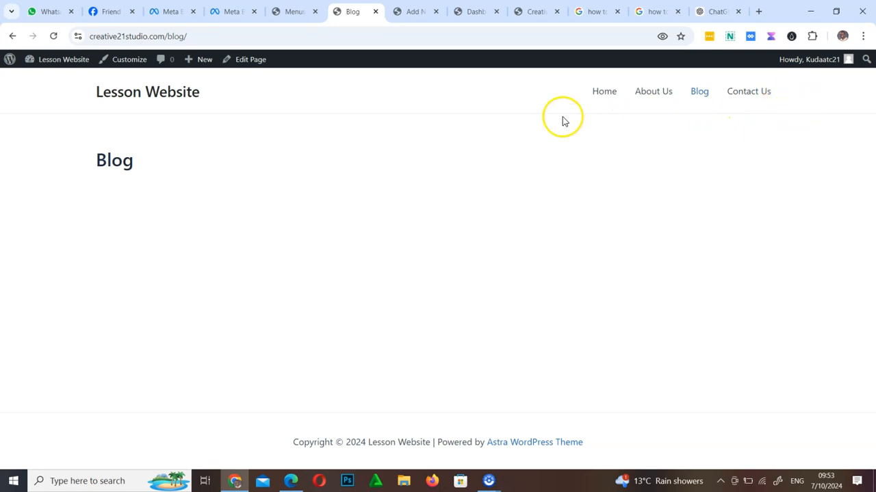
{"action": "left_click", "coordinate": [297, 12]}
{"action": "left_click", "coordinate": [359, 11]}
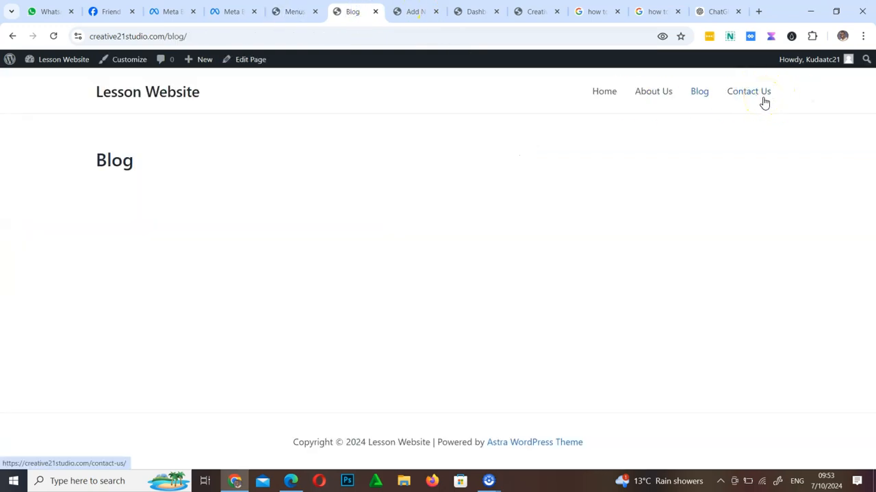
{"action": "left_click", "coordinate": [294, 12]}
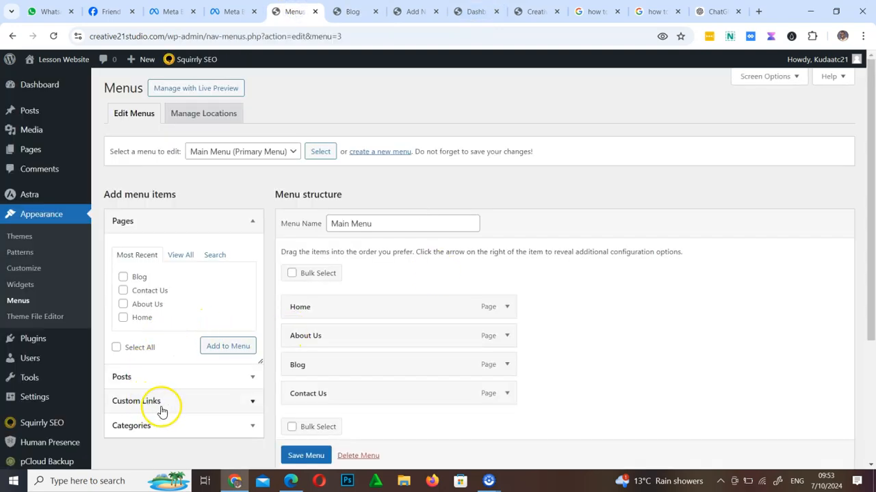
{"action": "left_click", "coordinate": [220, 402]}
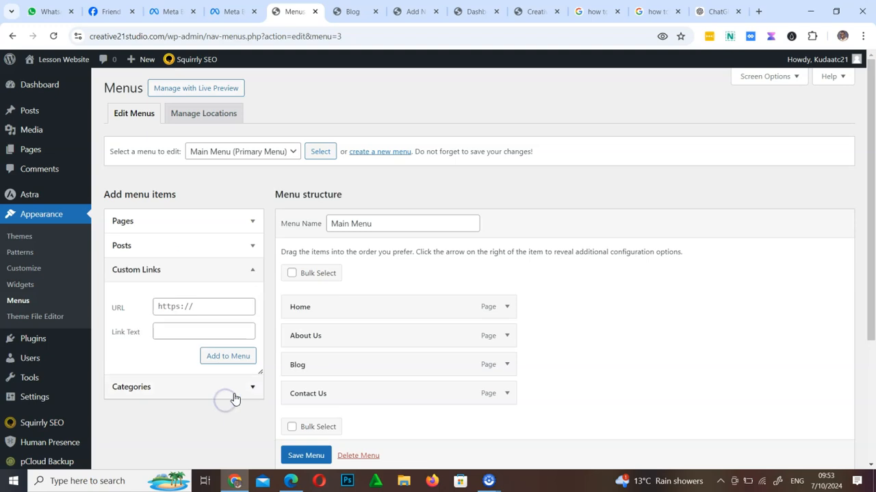
{"action": "left_click", "coordinate": [205, 308]}
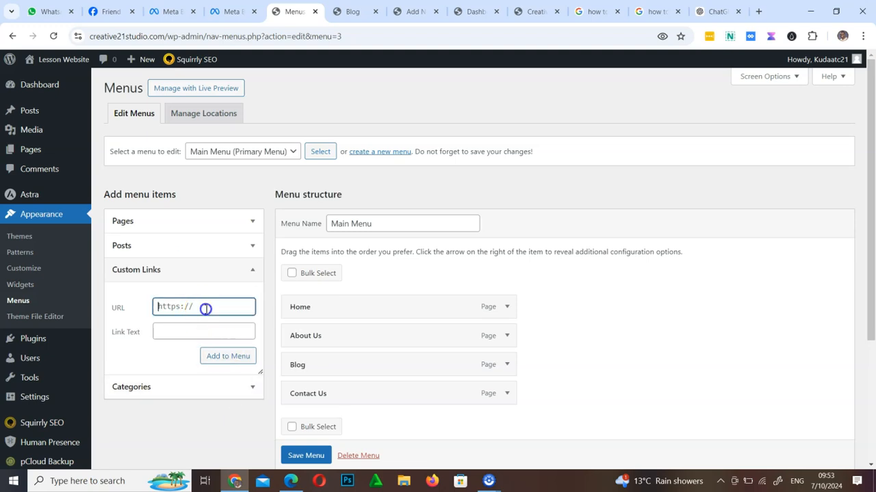
{"action": "left_click", "coordinate": [174, 331]}
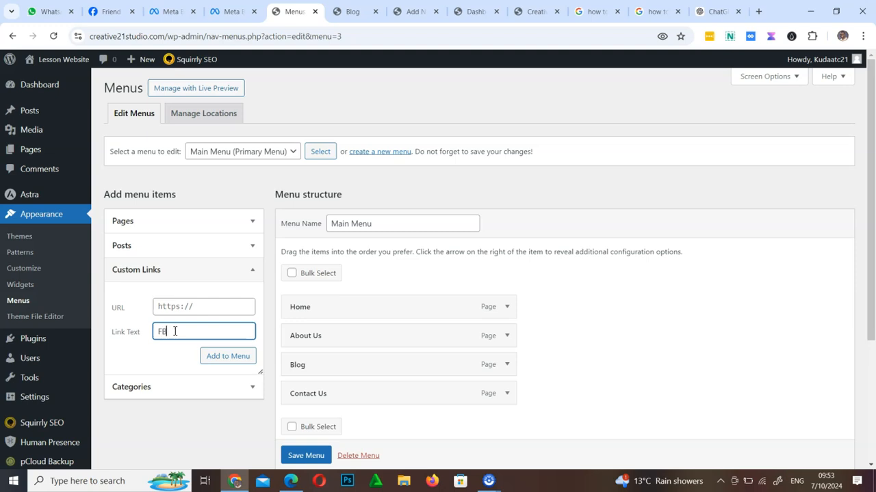
{"action": "left_click", "coordinate": [206, 305]}
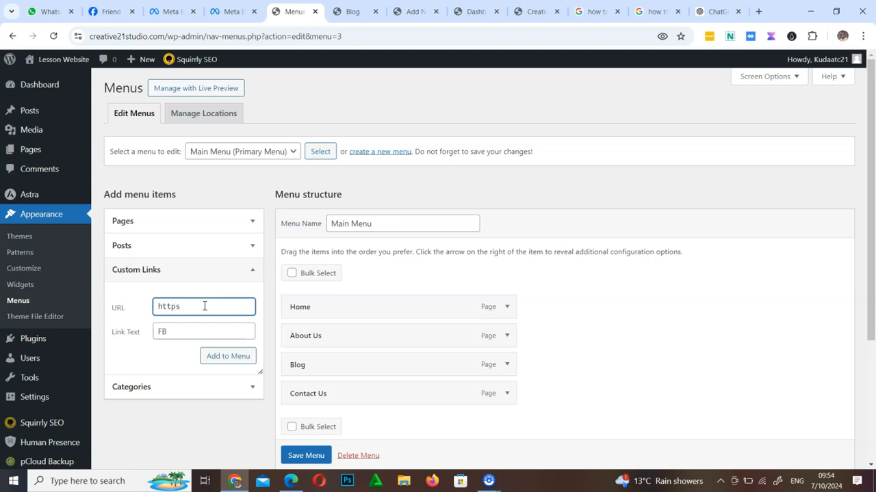
{"action": "left_click_drag", "start_coordinate": [173, 332], "coordinate": [137, 336]}
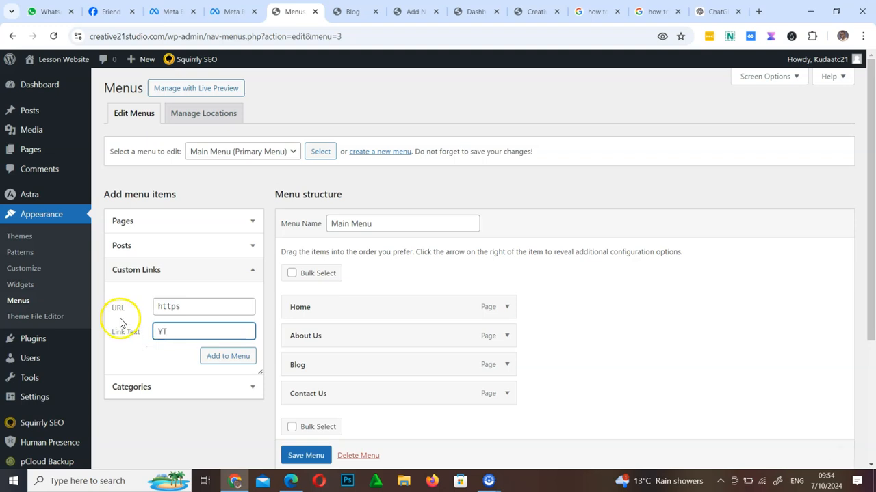
{"action": "left_click", "coordinate": [197, 307]}
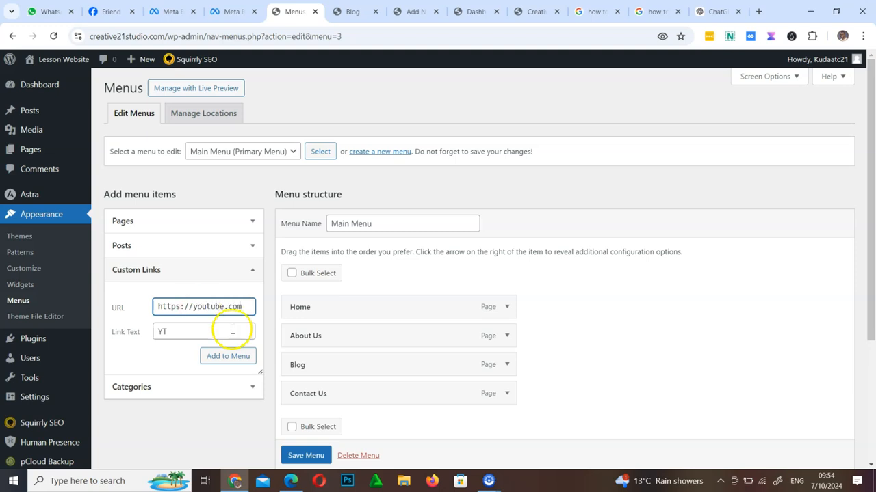
{"action": "left_click", "coordinate": [233, 364]}
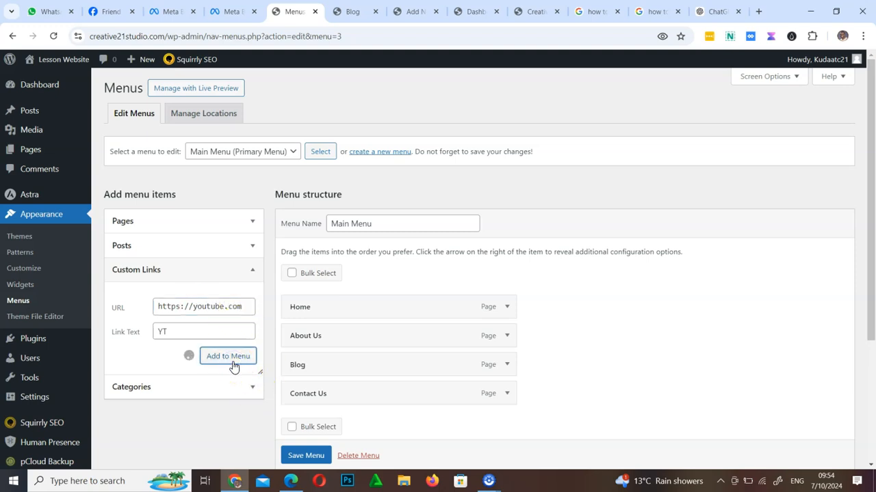
{"action": "scroll", "coordinate": [399, 355], "scroll_direction": "down", "scroll_amount": 3}
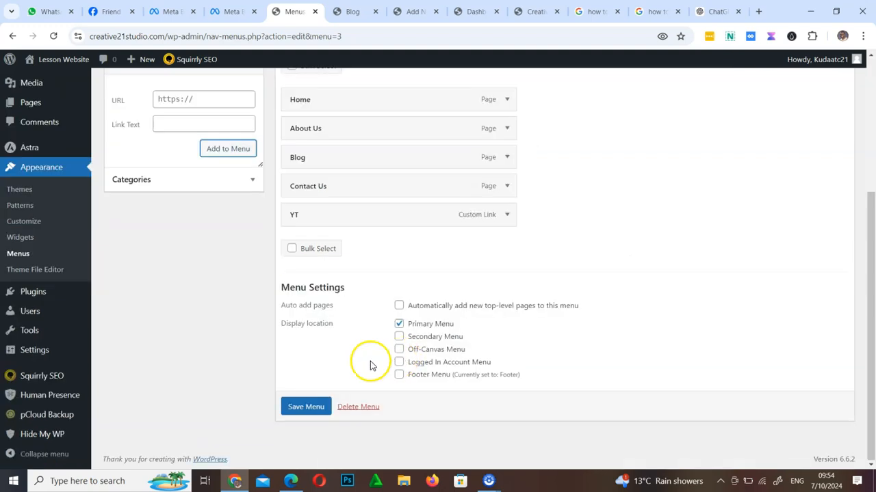
{"action": "left_click", "coordinate": [303, 410]}
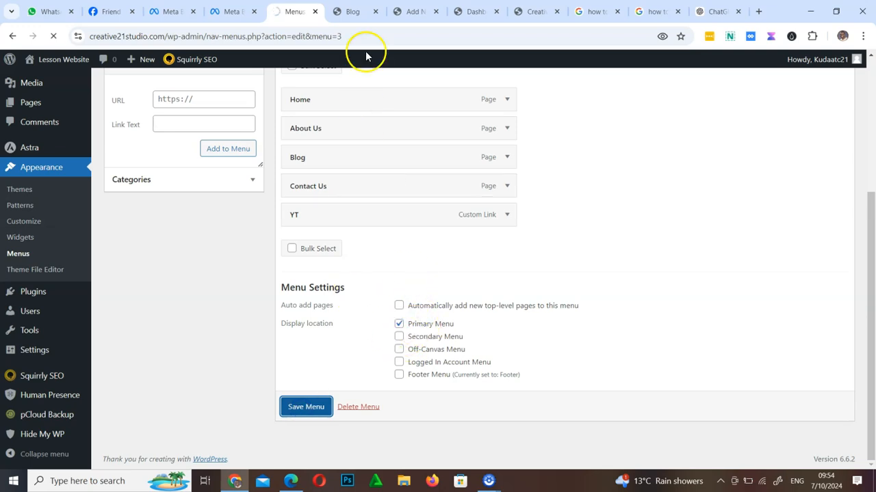
- Reload the live Blog page and test the YT link in the header menu
{"action": "mouse_move", "coordinate": [359, 6]}
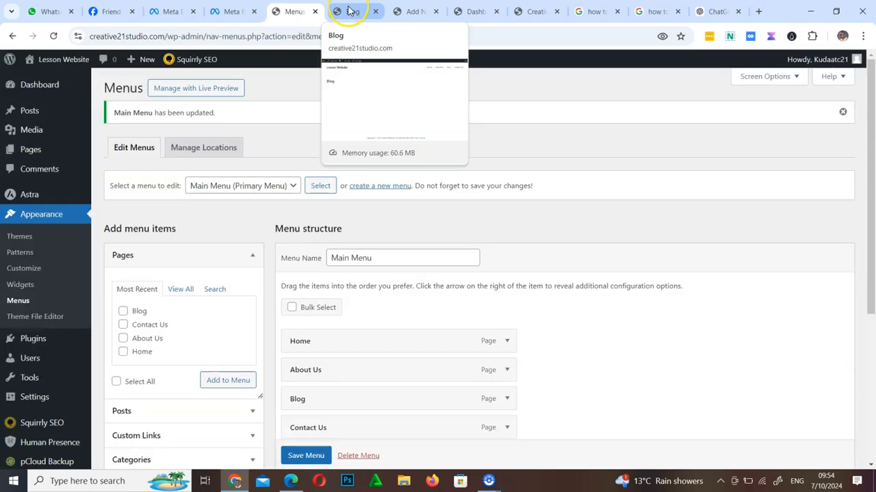
{"action": "left_click", "coordinate": [351, 11]}
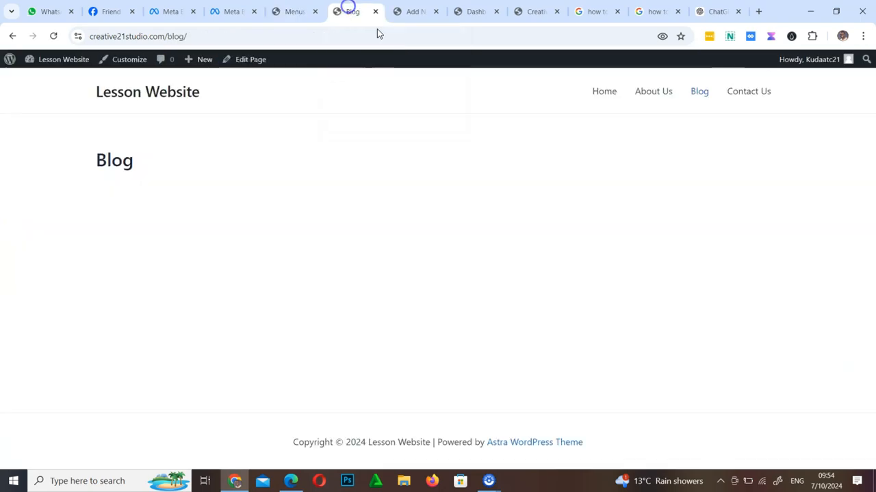
{"action": "left_click", "coordinate": [55, 38]}
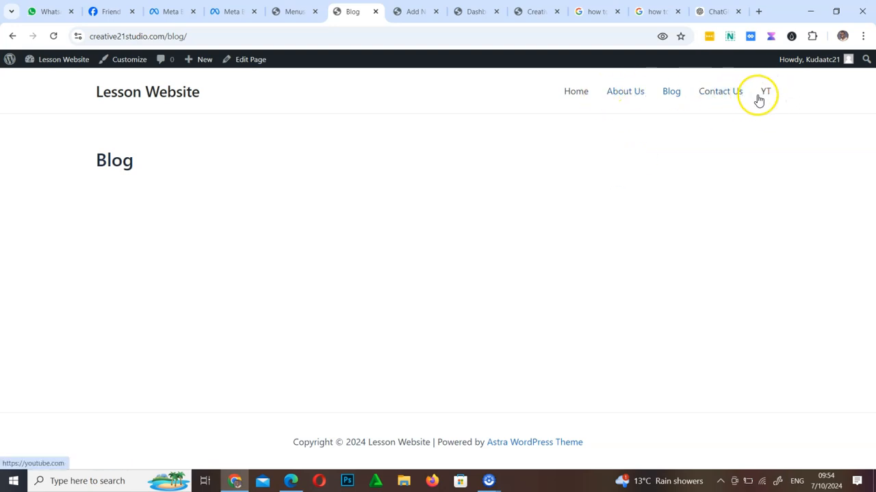
{"action": "left_click", "coordinate": [767, 94]}
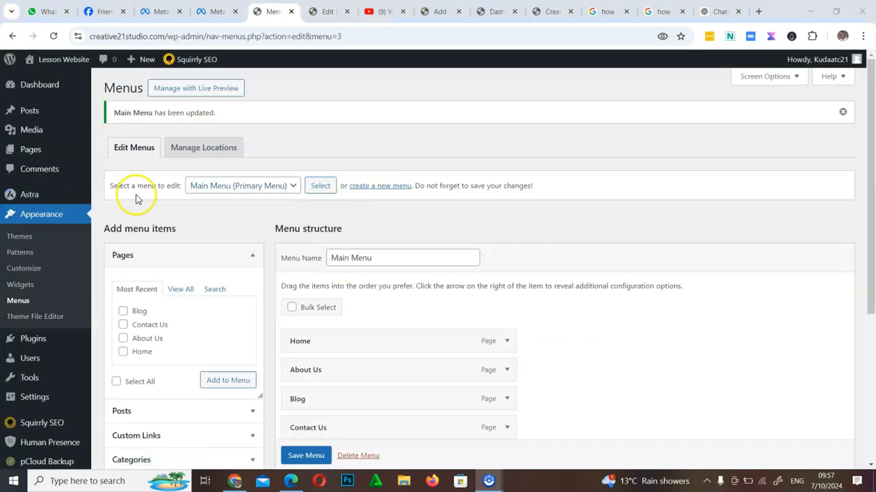
- Switch the site's active theme to Twenty Twenty-Four
{"action": "mouse_move", "coordinate": [23, 198]}
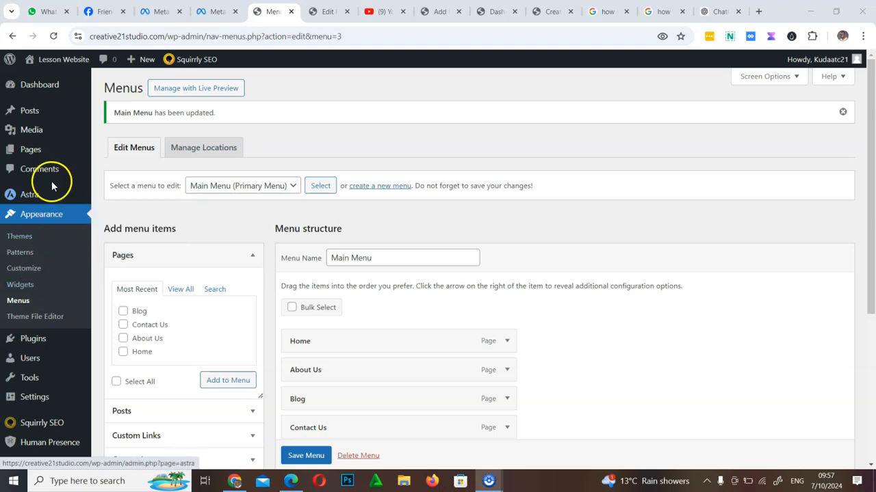
{"action": "left_click", "coordinate": [20, 238]}
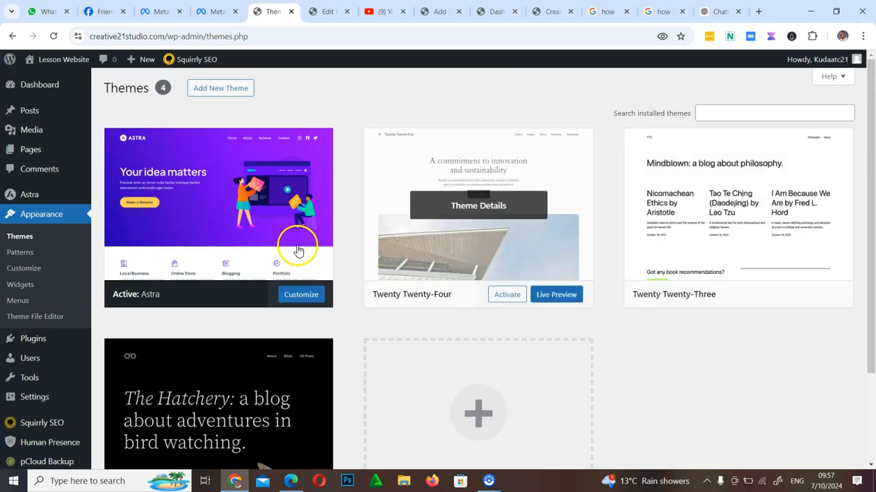
{"action": "mouse_move", "coordinate": [506, 294]}
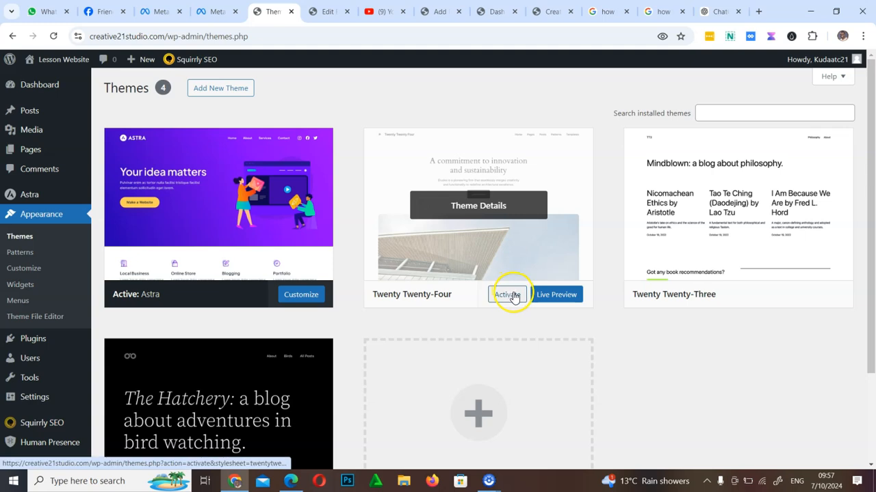
{"action": "left_click", "coordinate": [512, 296]}
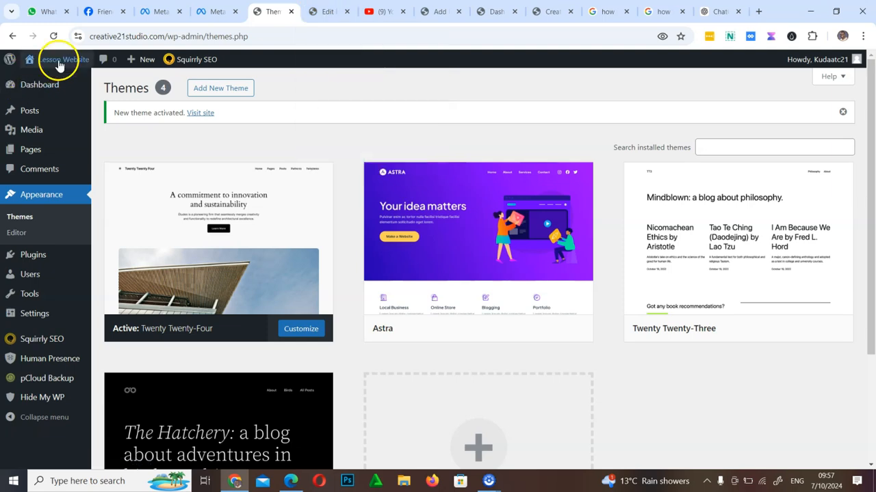
- Open the live site in a new tab and examine the header menu and the submenu under Home
{"action": "mouse_move", "coordinate": [60, 62]}
{"action": "right_click", "coordinate": [74, 81]}
{"action": "left_click", "coordinate": [98, 87]}
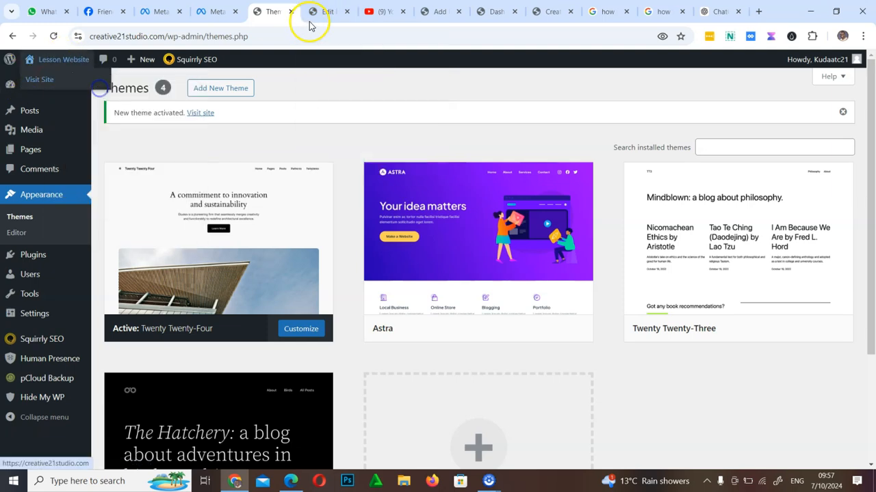
{"action": "left_click", "coordinate": [357, 10]}
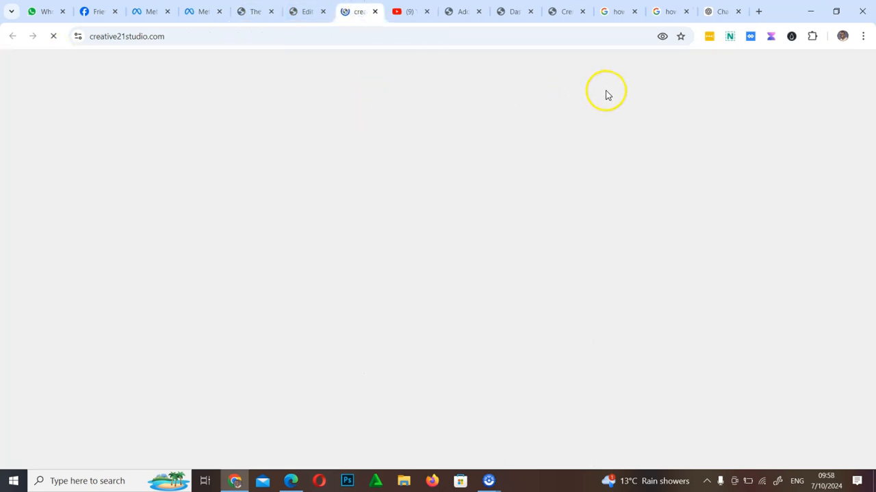
{"action": "mouse_move", "coordinate": [729, 94]}
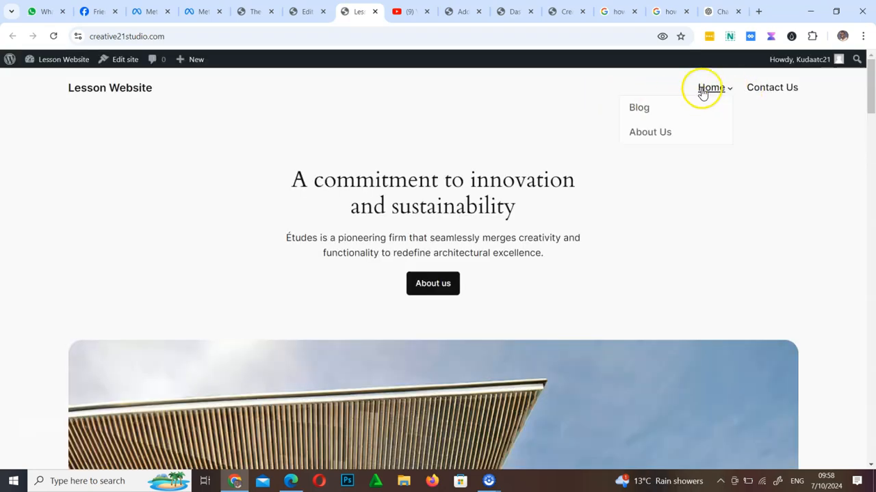